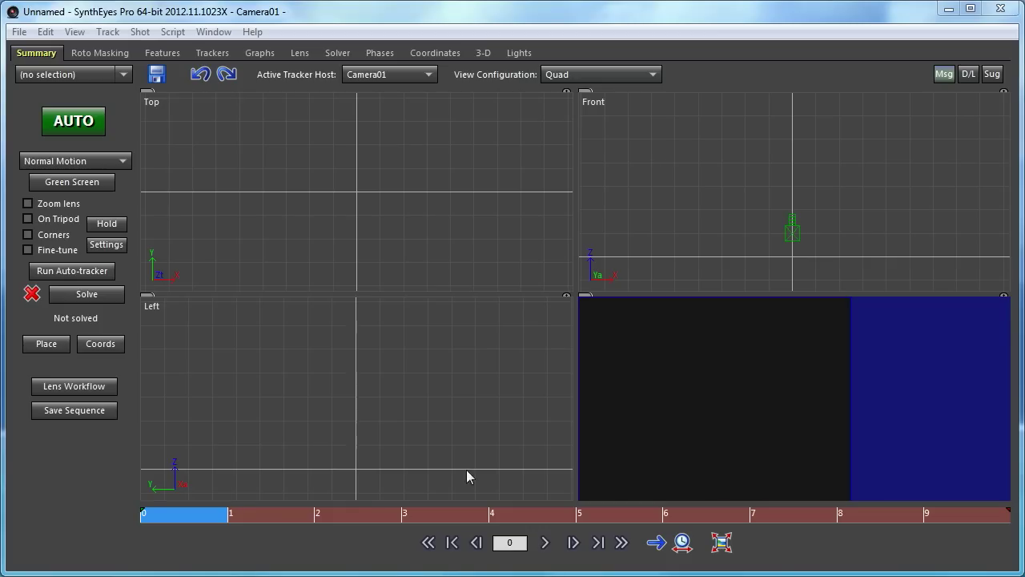
Create a box mesh, Box01, around the centre of the Top view.
right_click(327, 200)
mouse_move(385, 225)
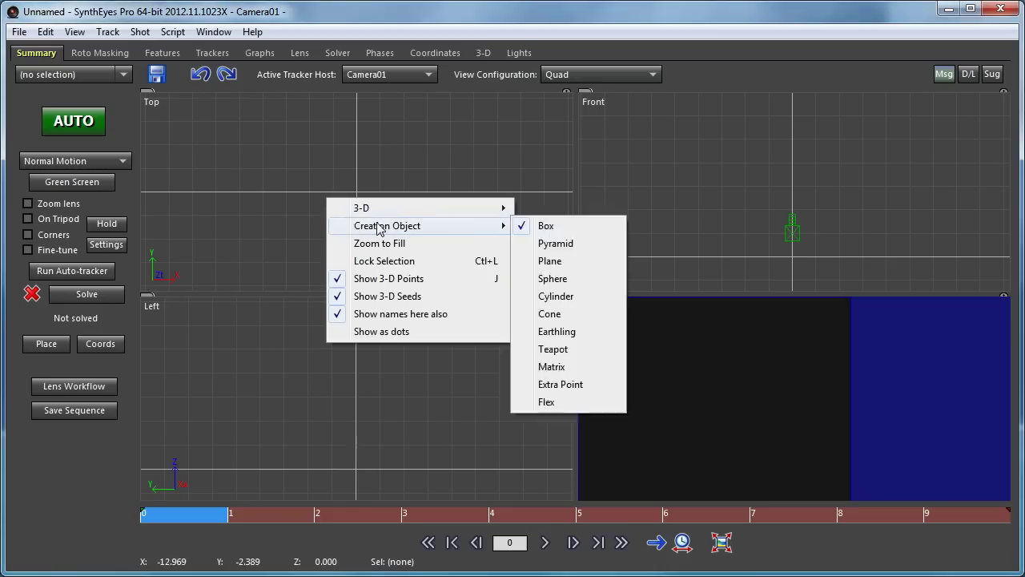
click(543, 225)
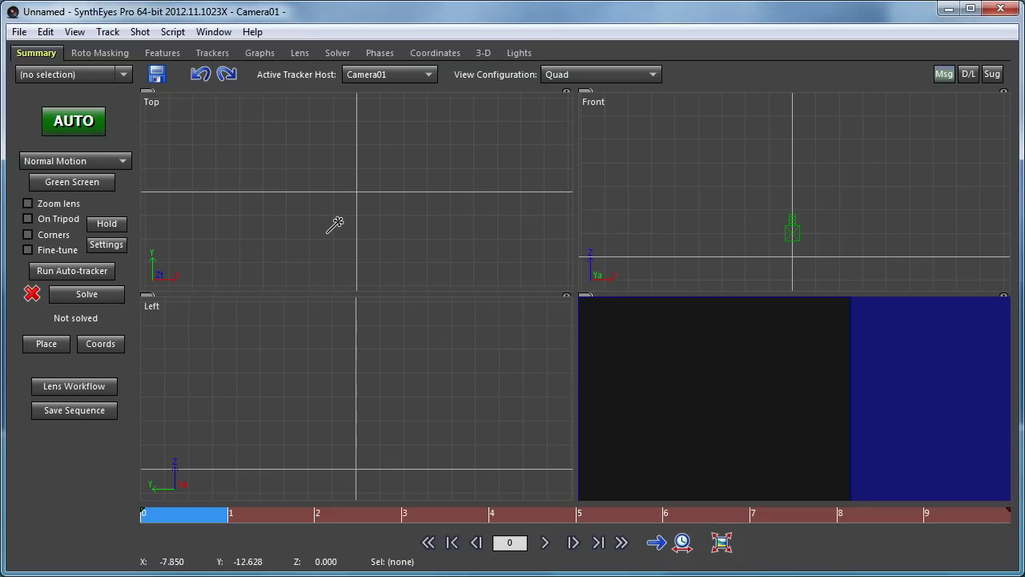
drag(332, 222, 395, 155)
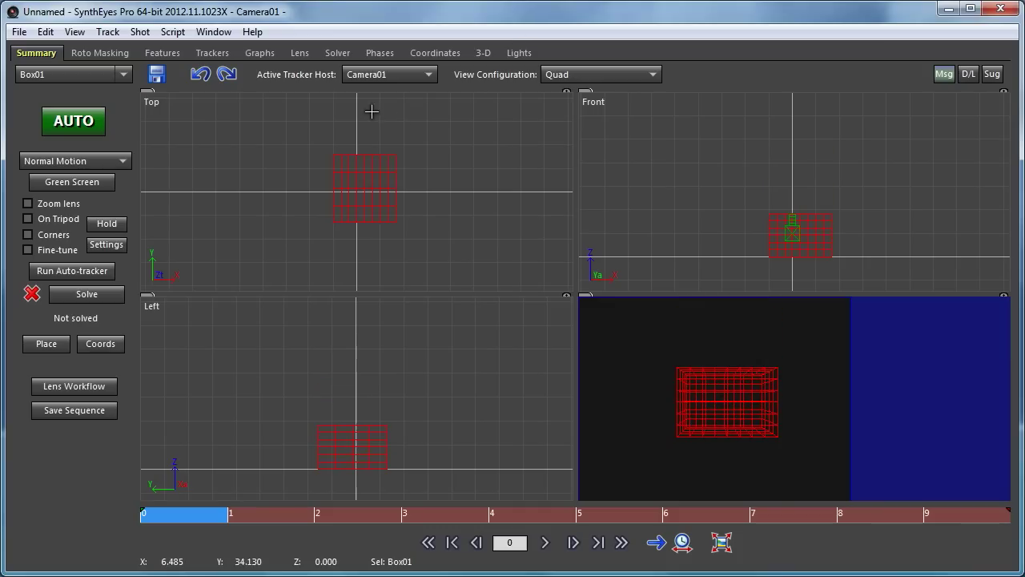
Rotate Box01 about its vertical axis to -112.667 using the 3-D panel's rotate tool.
click(483, 53)
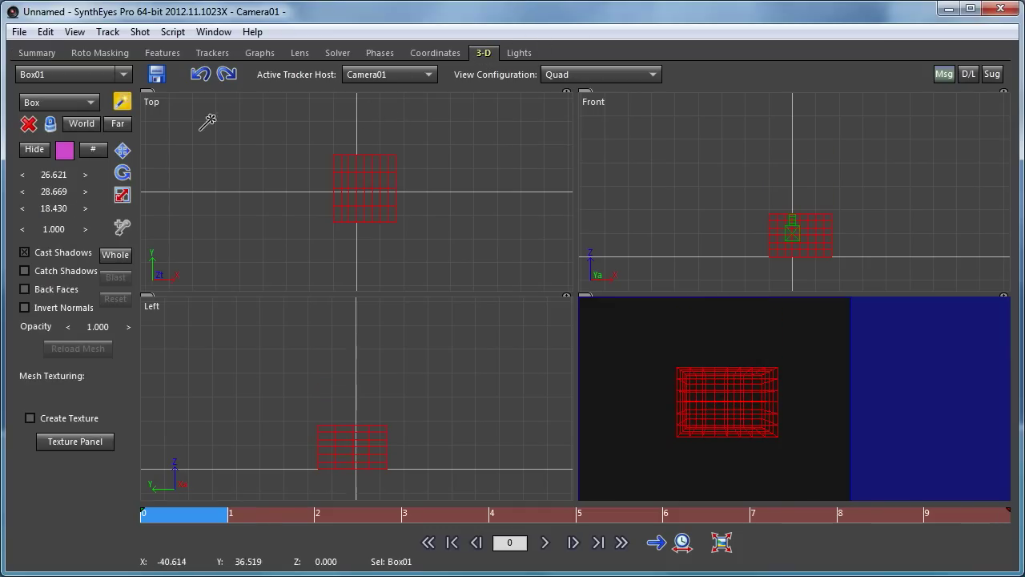
click(124, 176)
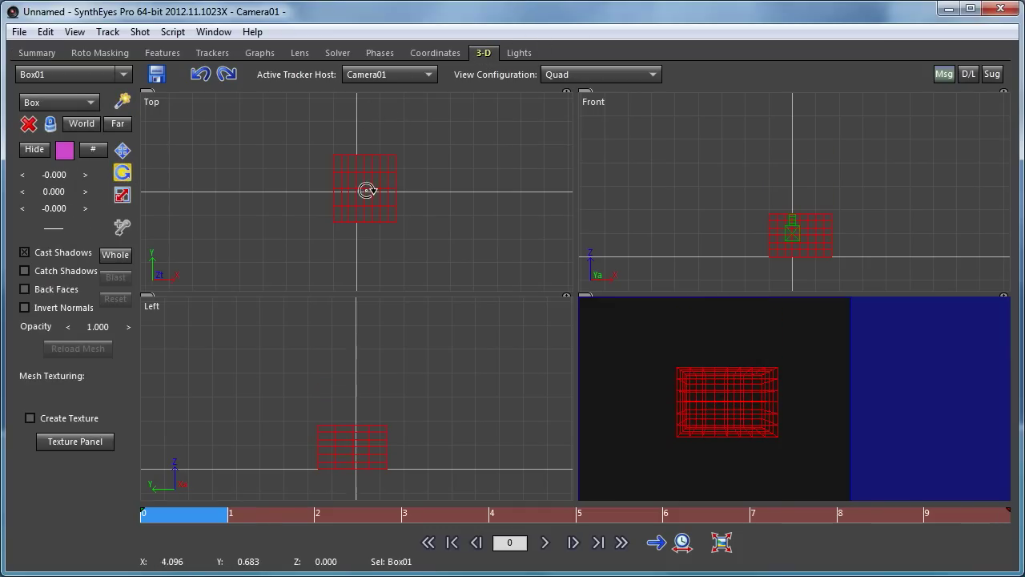
drag(356, 185, 328, 315)
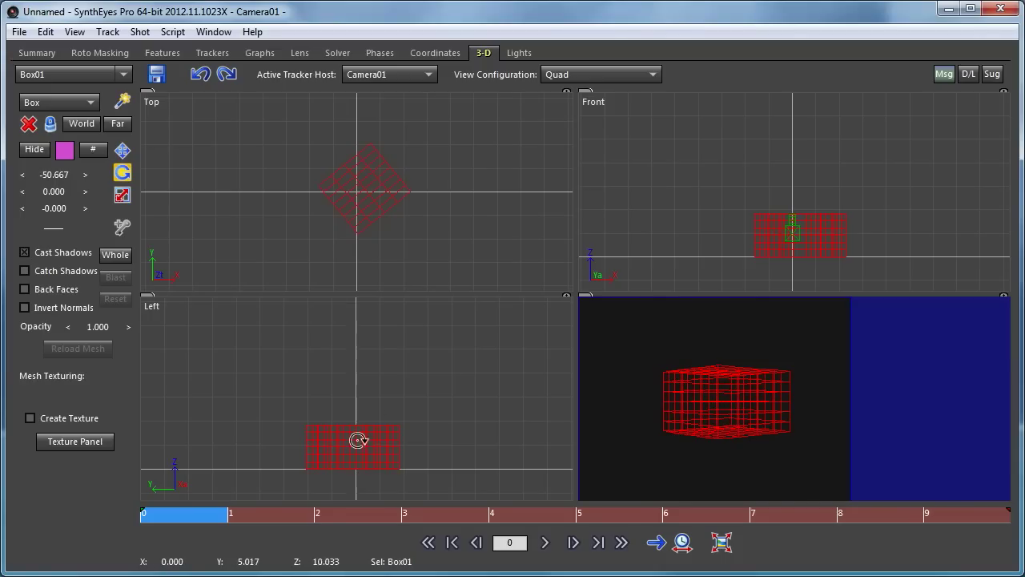
drag(366, 181, 414, 256)
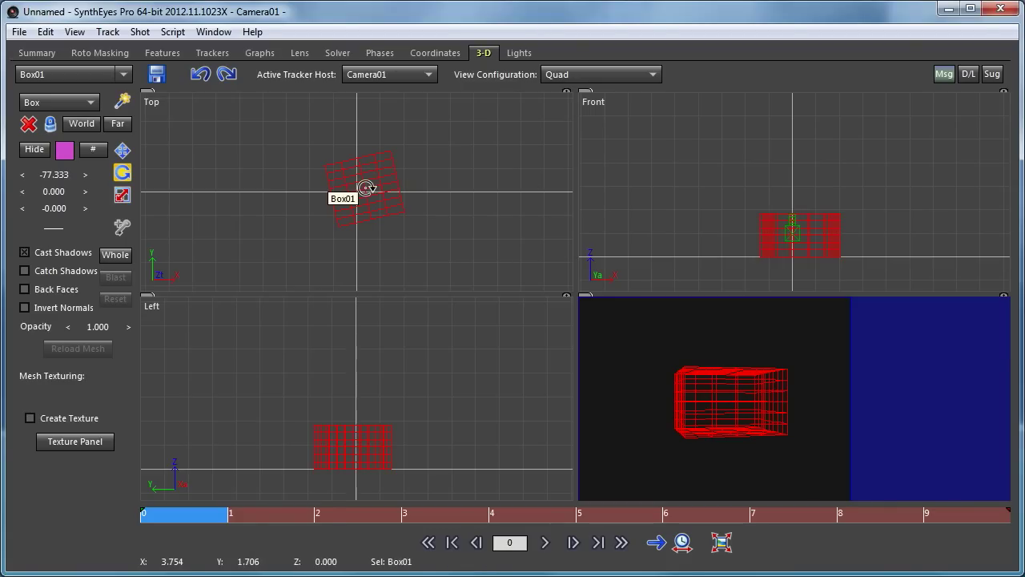
drag(366, 188, 345, 231)
scroll(785, 248, up, 5)
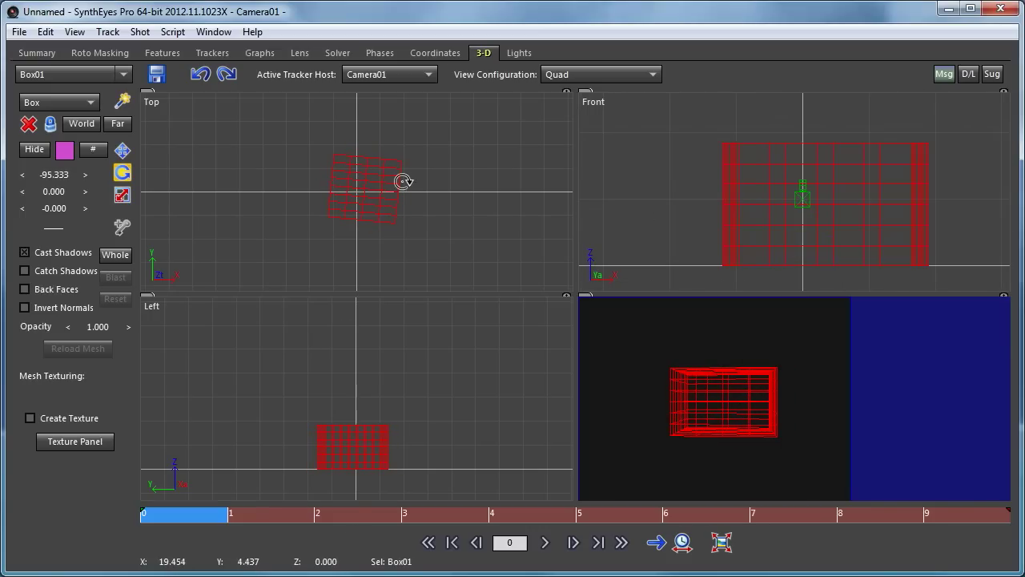
drag(366, 190, 361, 231)
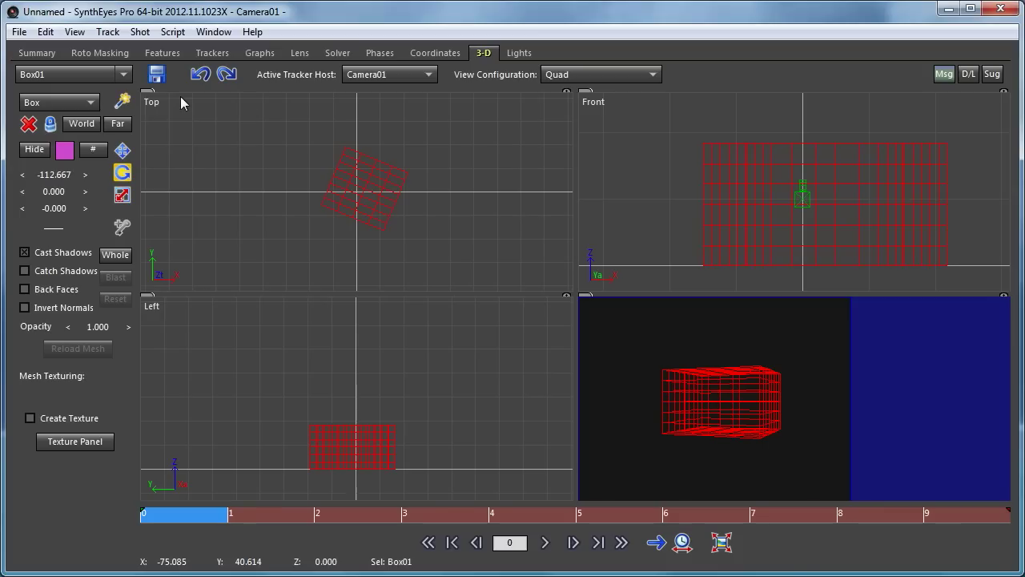
Start a new scene, discarding the box scene without saving.
click(20, 32)
click(43, 48)
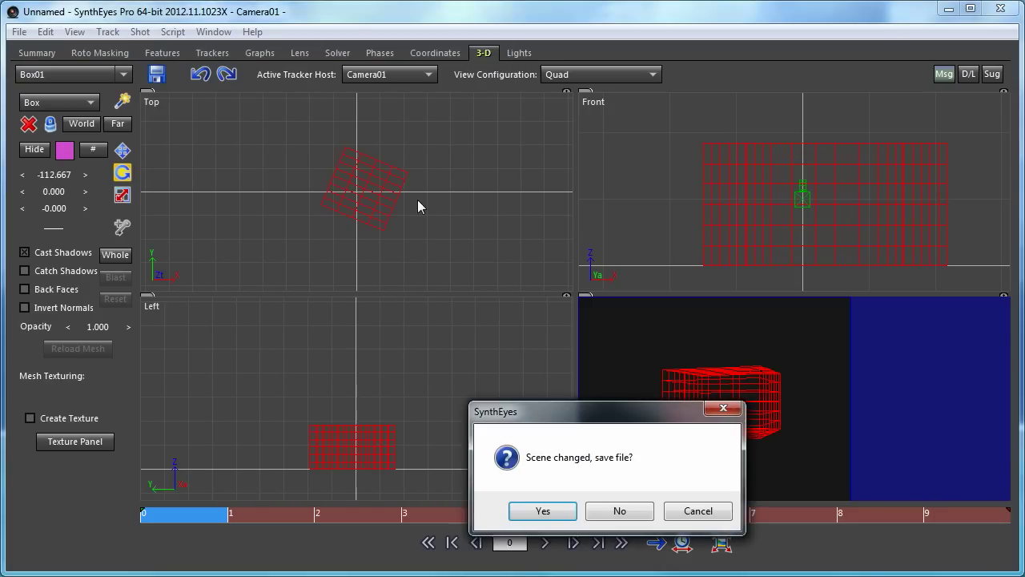
click(616, 513)
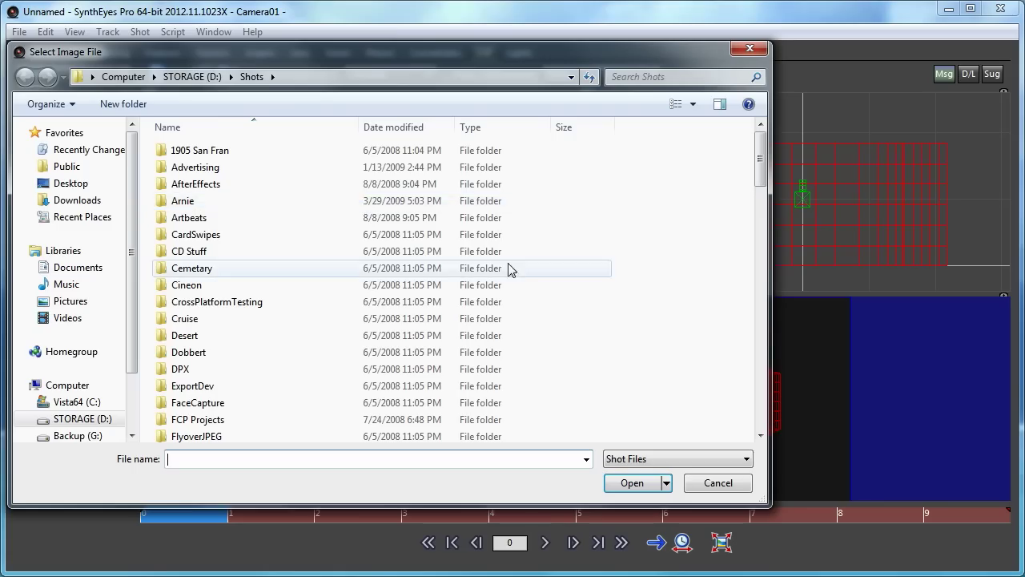
Load MAH00047_traincar.MP4 from the Shots\MHS-CM1 folder, browsing with Small Icons view.
scroll(641, 259, down, 10)
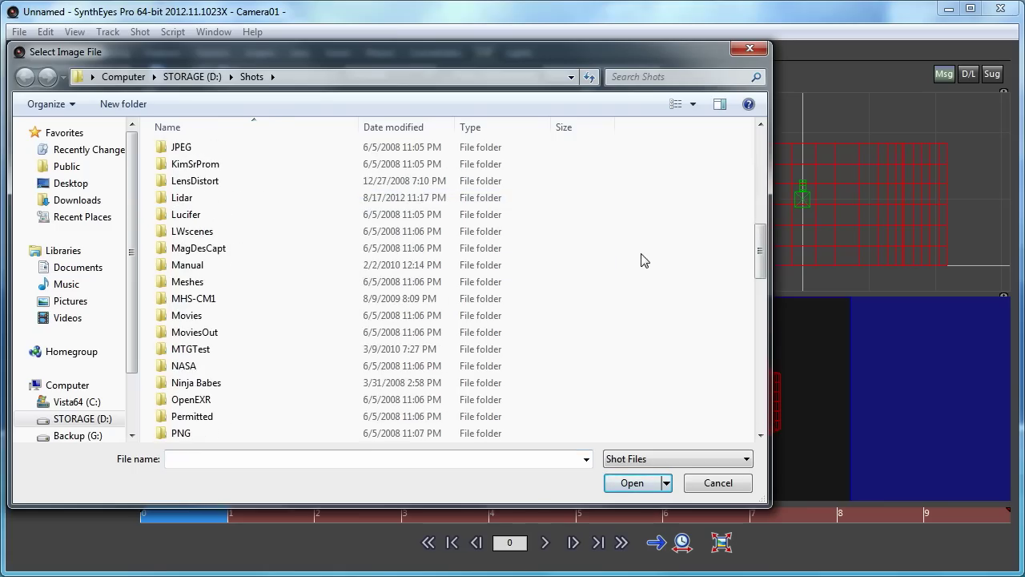
double_click(216, 301)
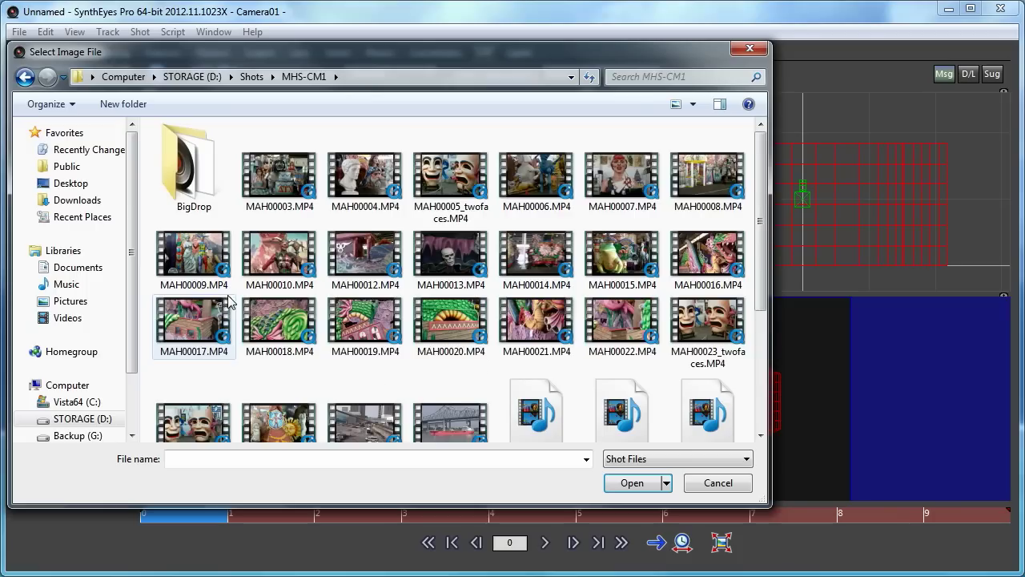
scroll(476, 332, down, 3)
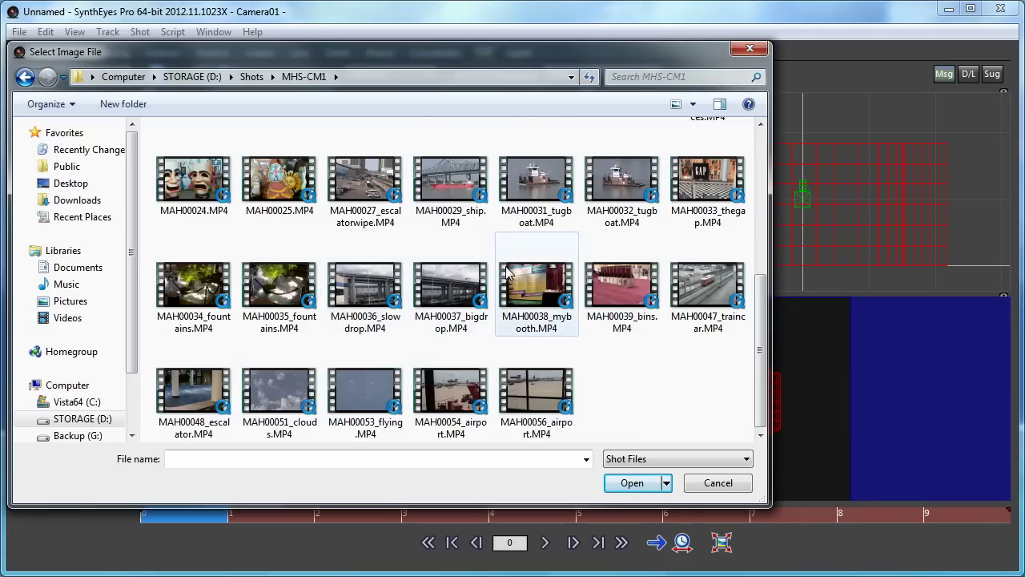
scroll(505, 276, up, 5)
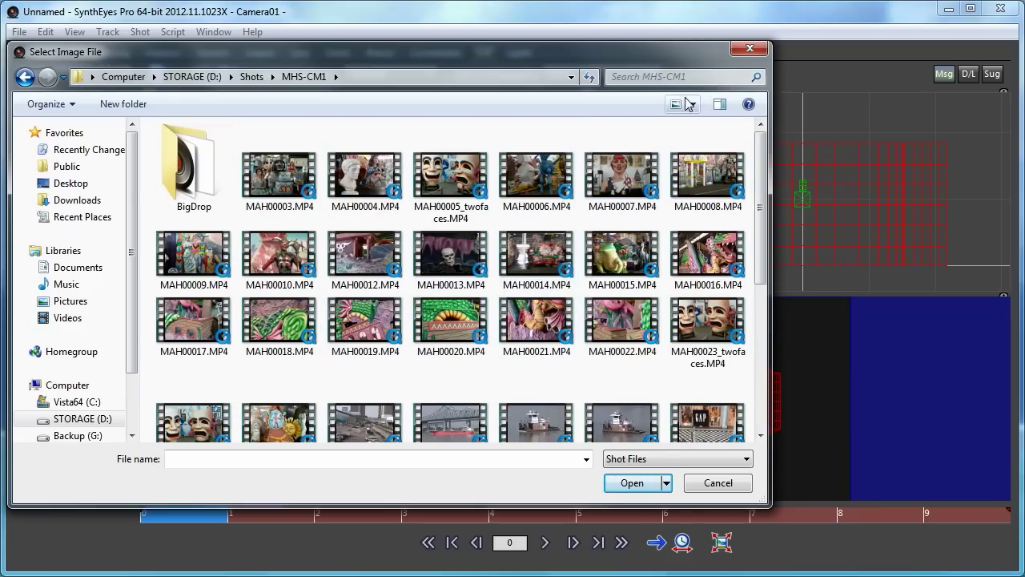
click(690, 105)
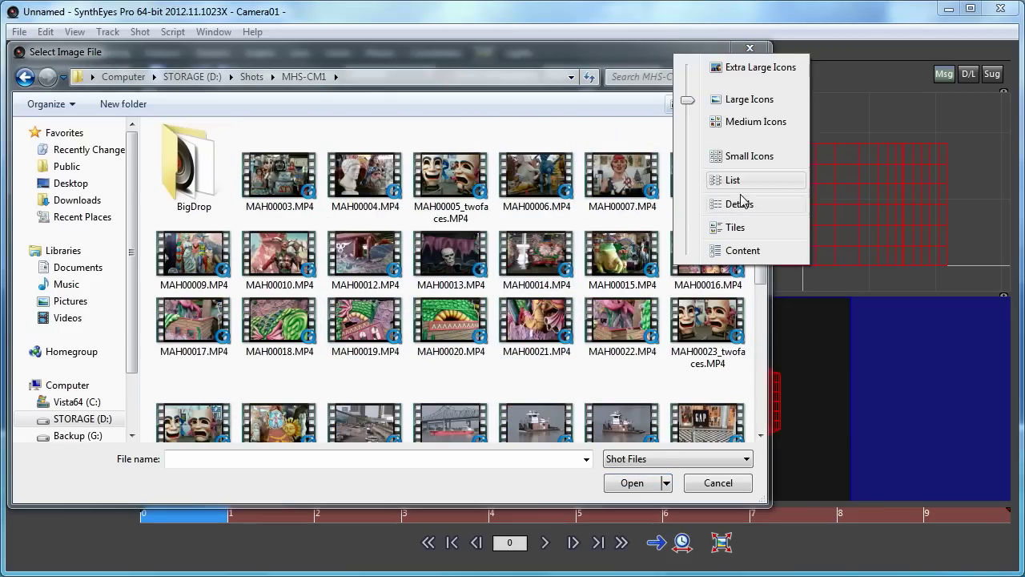
click(749, 157)
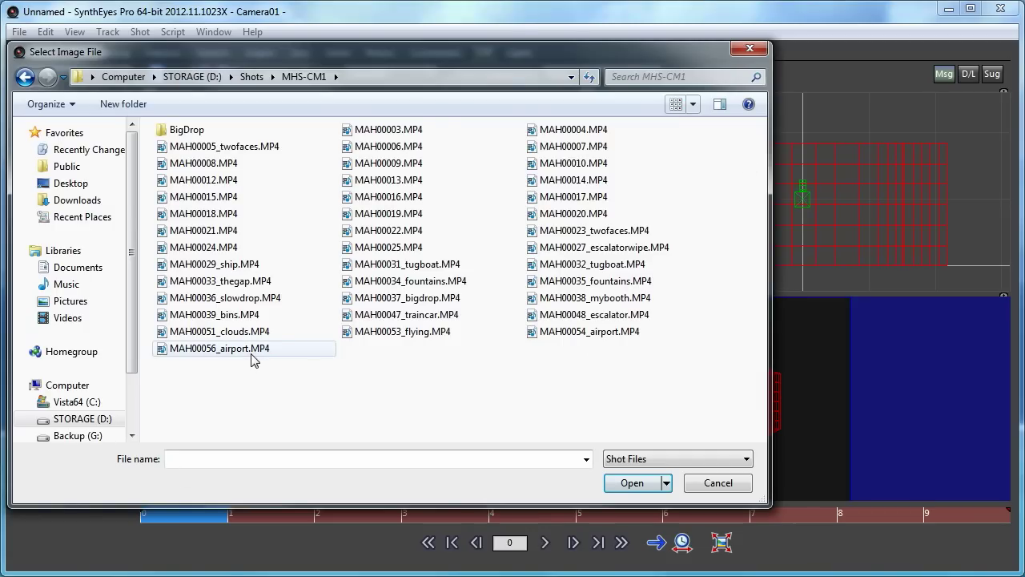
double_click(404, 314)
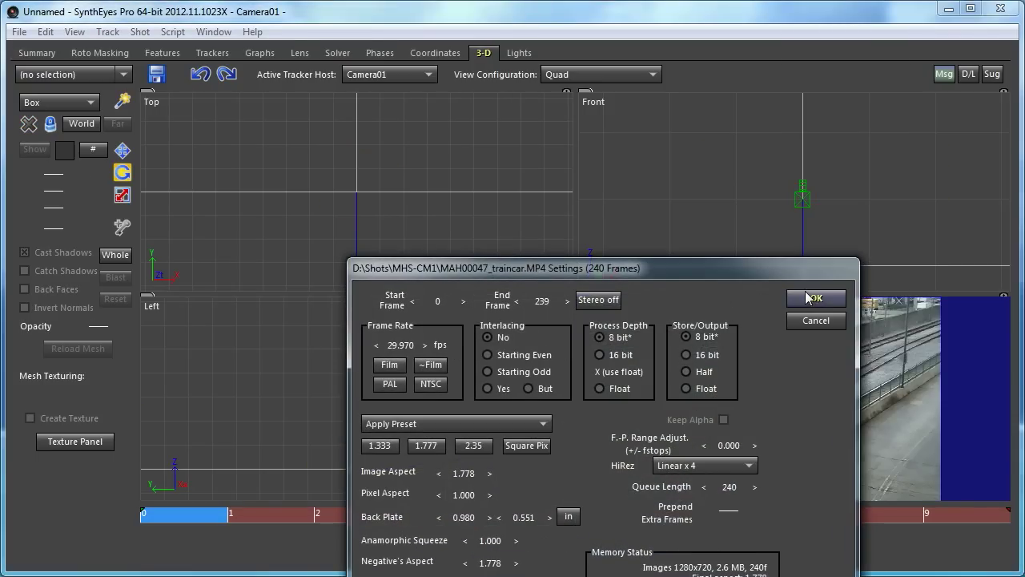
Accept the default shot settings, then scrub and play through the 240-frame traincar footage.
click(815, 298)
drag(163, 511, 291, 520)
drag(468, 520, 823, 549)
drag(969, 561, 1004, 565)
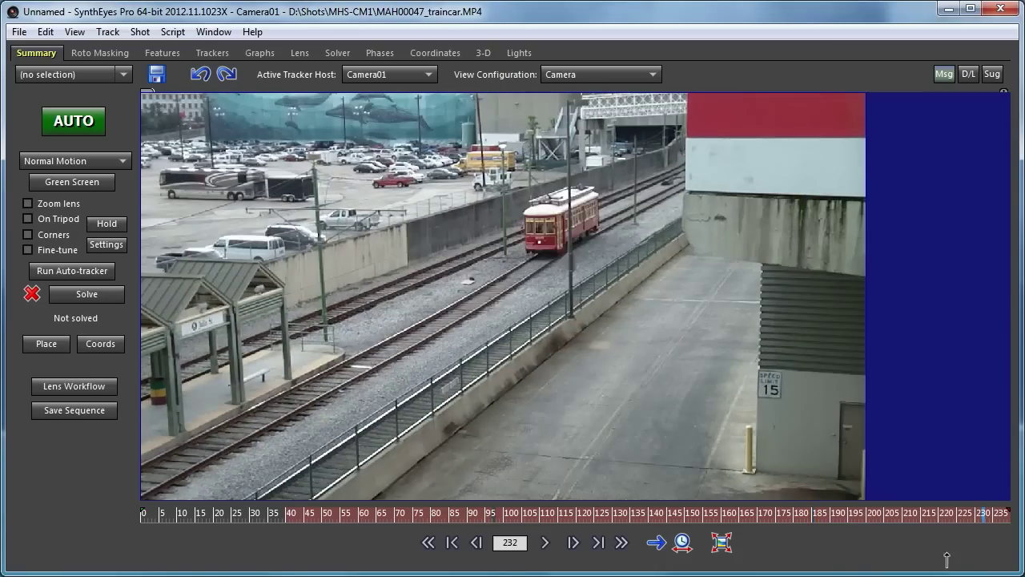
drag(909, 554, 539, 538)
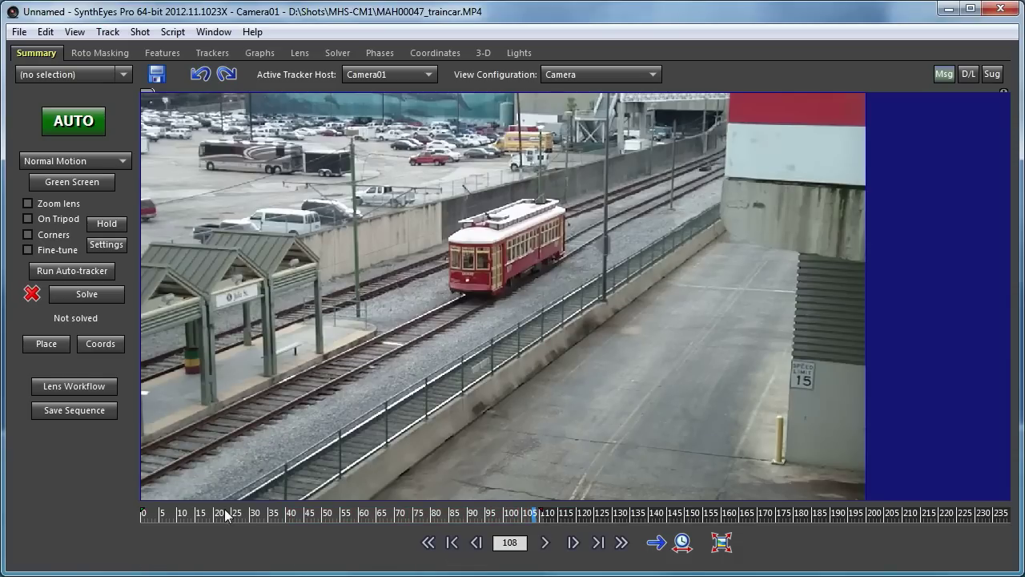
drag(220, 511, 557, 513)
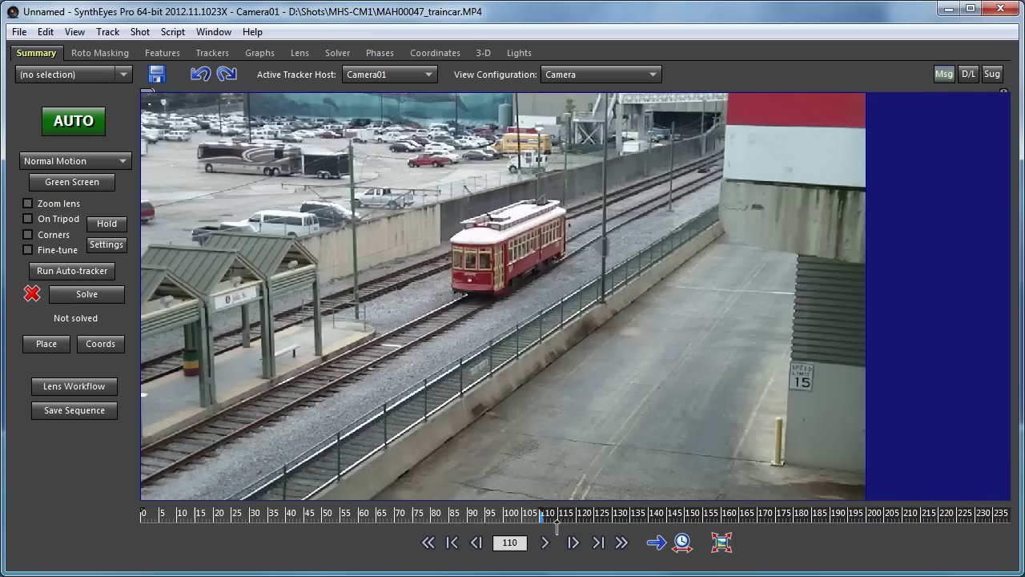
click(622, 535)
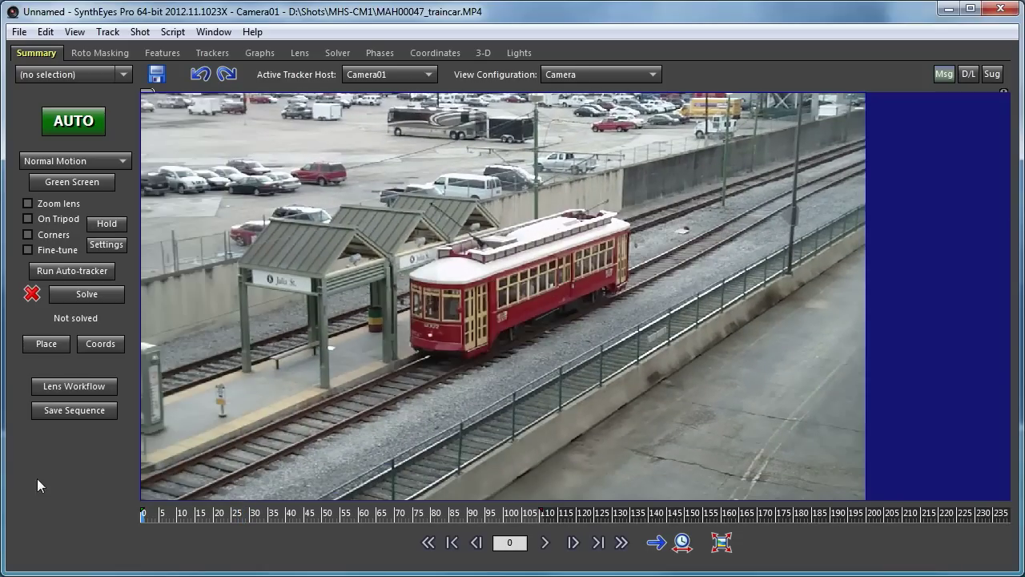
click(352, 518)
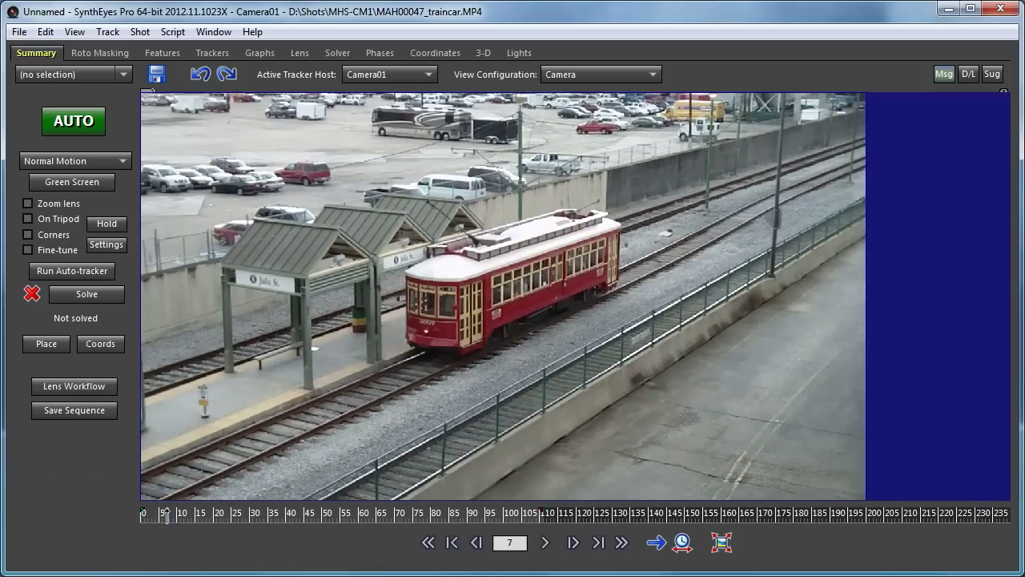
drag(355, 525, 123, 547)
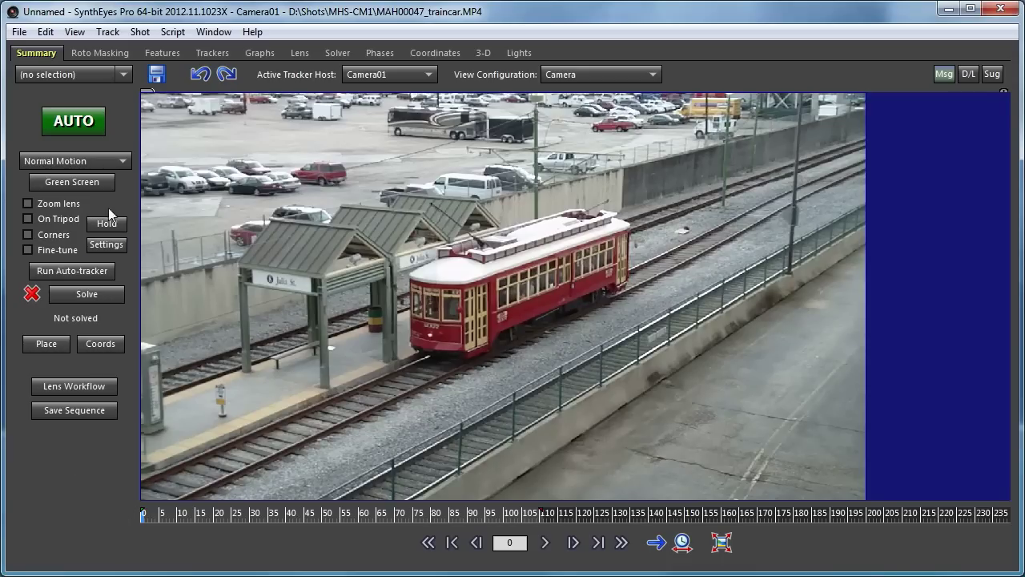
Run the auto-tracker on the traincar shot and scrub to check the resulting trackers.
click(73, 271)
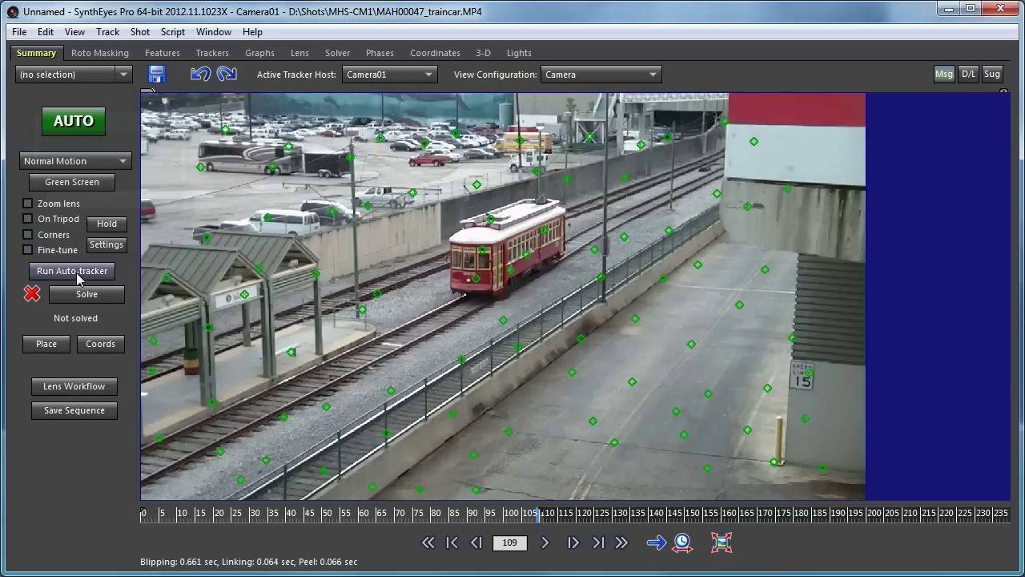
drag(206, 514, 125, 529)
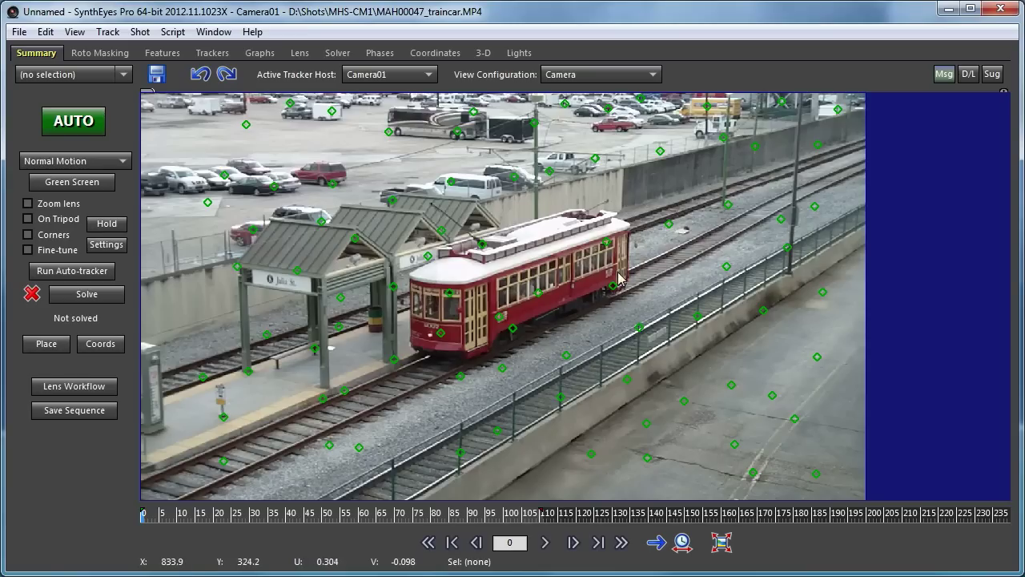
Add a moving object for the tram, restore Camera01 as tracker host, and lasso the tram trackers.
click(140, 32)
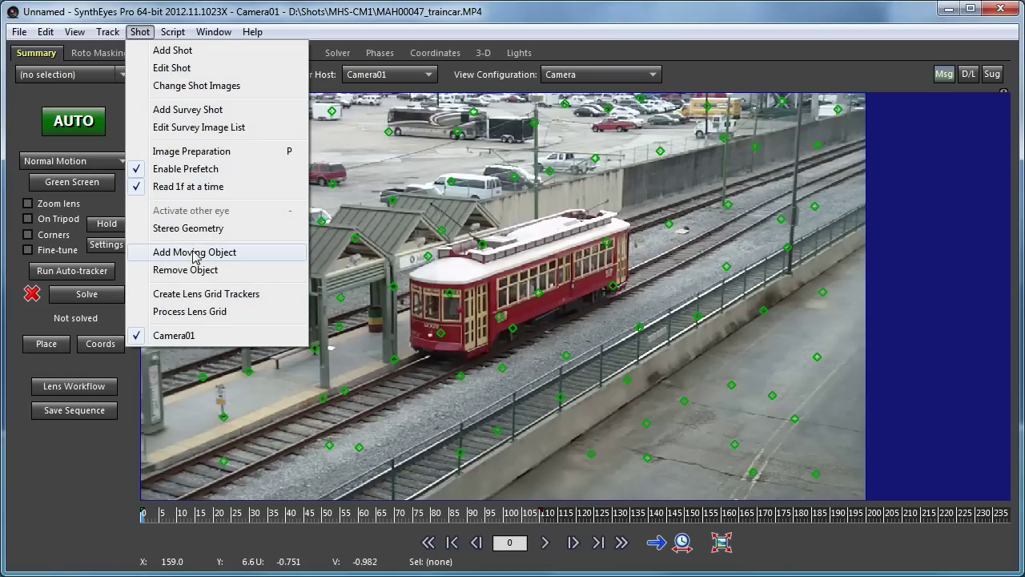
click(193, 253)
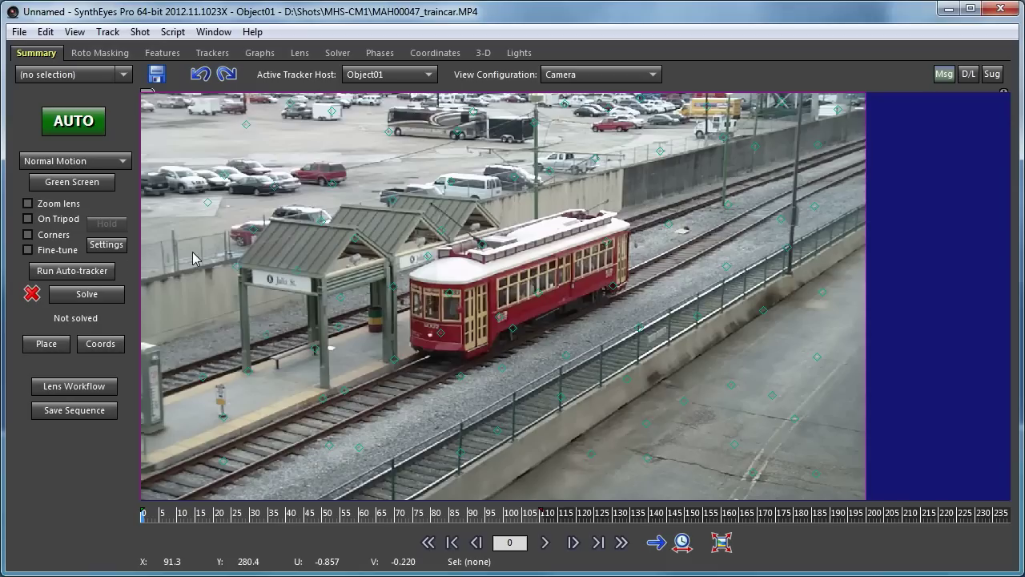
click(450, 293)
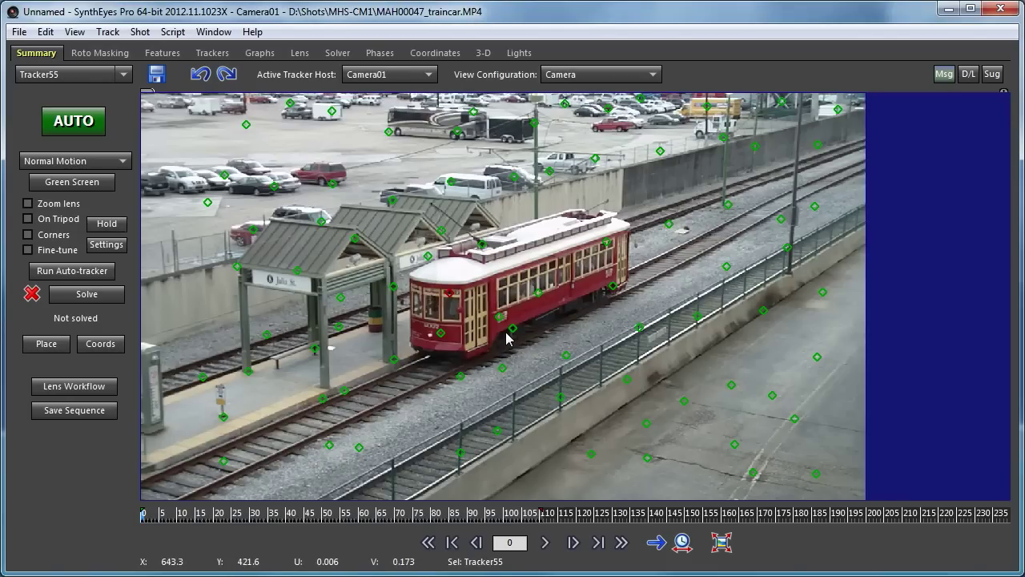
mouse_move(507, 234)
mouse_down()
mouse_move(407, 291)
mouse_move(406, 315)
mouse_move(426, 338)
mouse_move(483, 352)
mouse_move(601, 312)
mouse_move(626, 276)
mouse_move(627, 240)
mouse_move(596, 210)
mouse_up()
Assign the selected tram trackers to Object01 in the Coordinates panel.
click(437, 53)
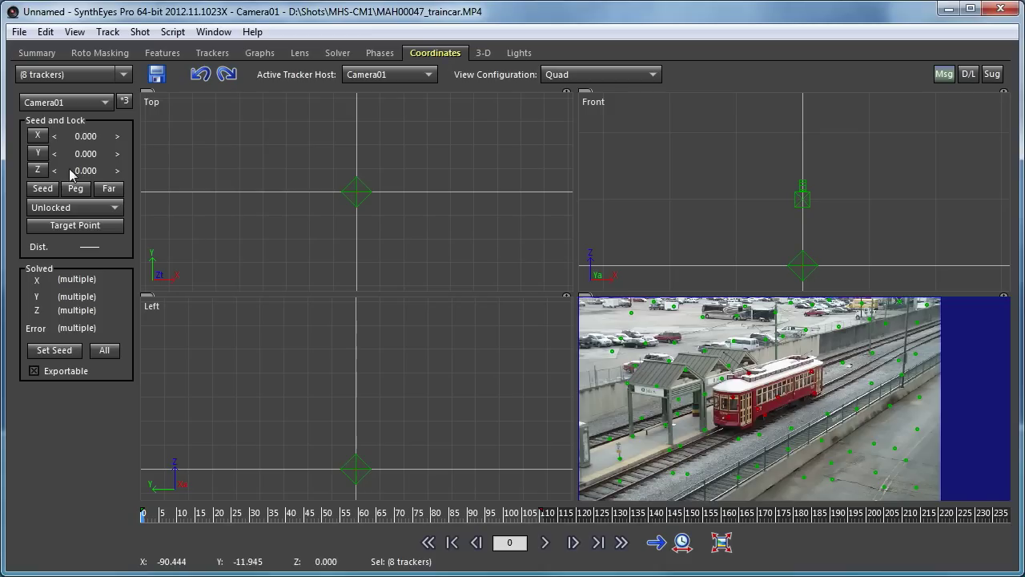
click(587, 76)
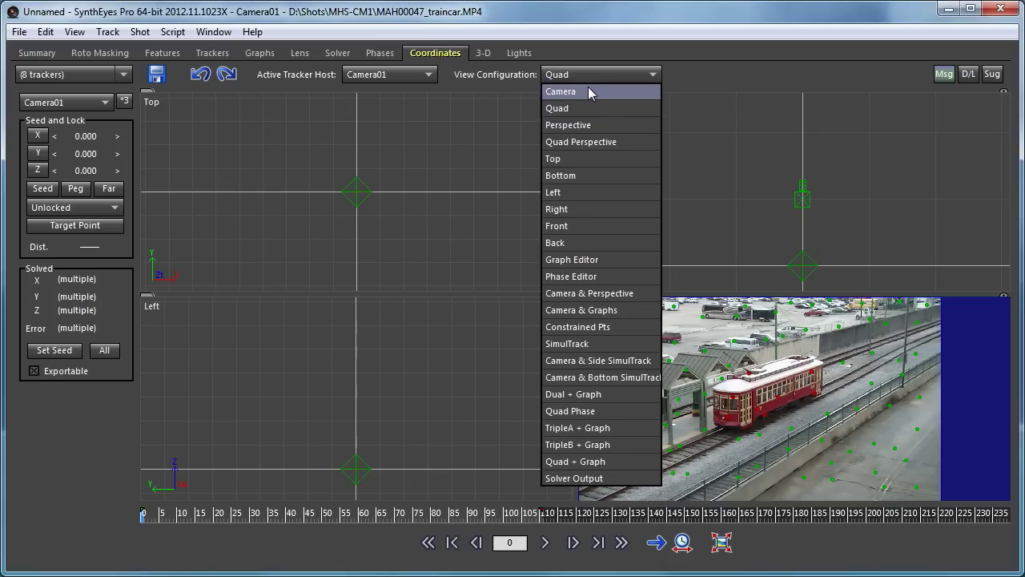
click(587, 92)
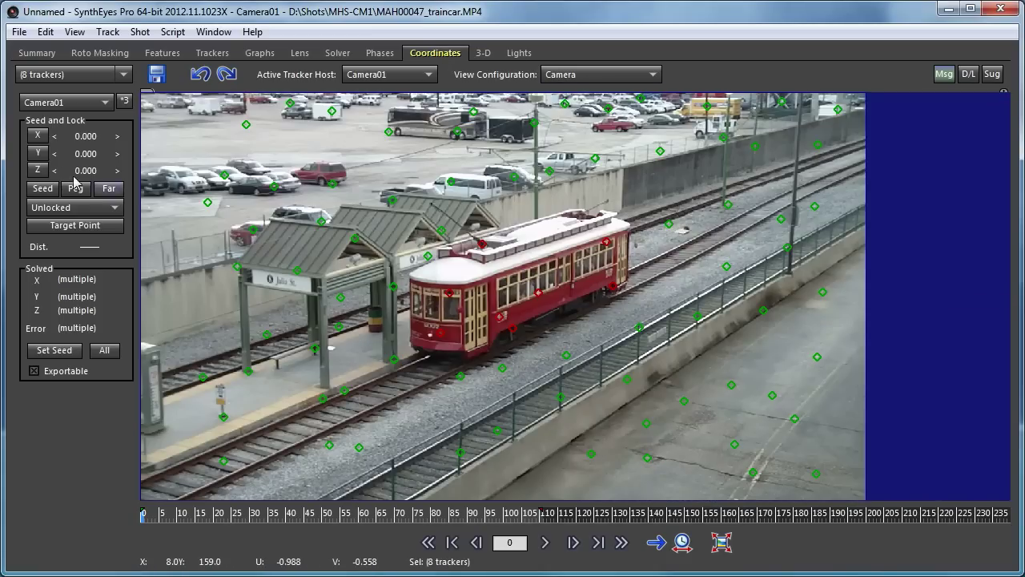
click(64, 107)
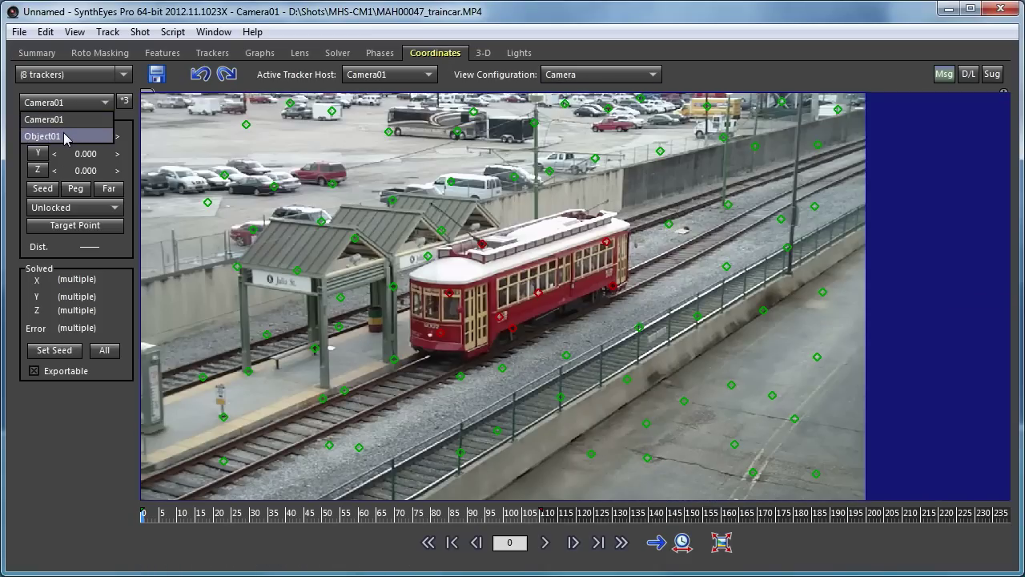
click(66, 138)
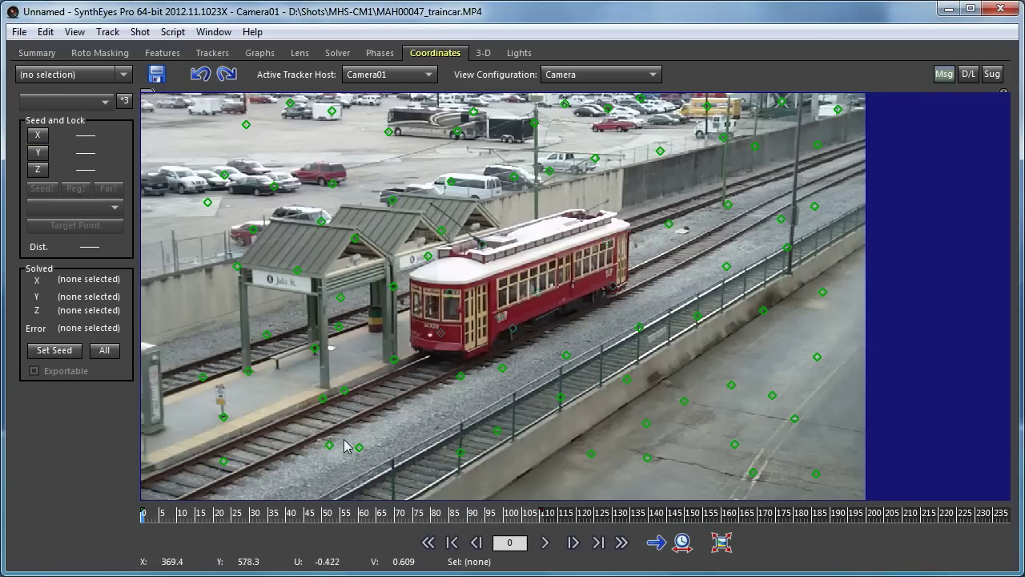
Move the remaining trolley tracker, Tracker104, onto Object01 at frame 84, then review the shot.
click(149, 514)
drag(148, 514, 235, 515)
scroll(357, 521, up, 2)
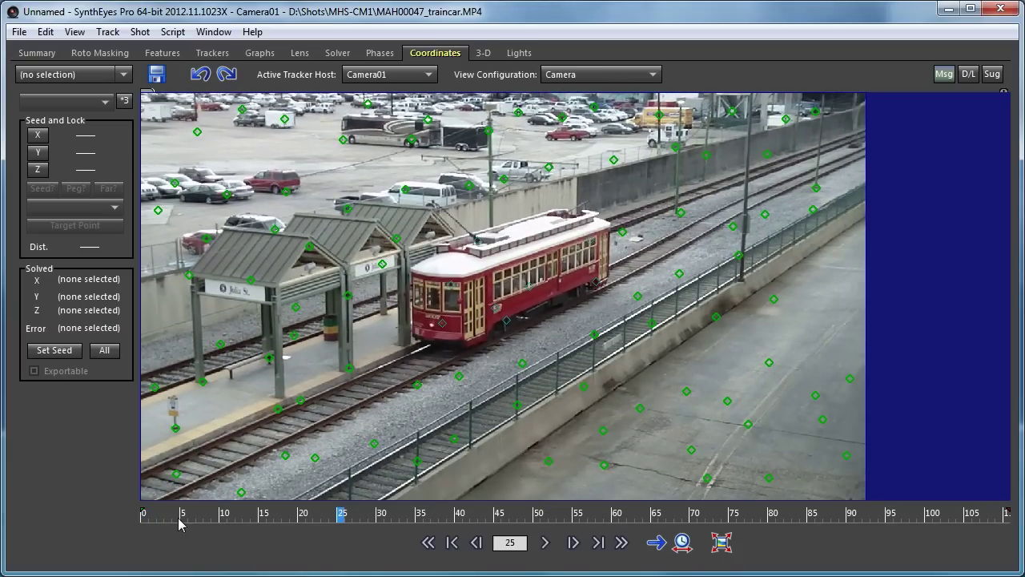
key(space)
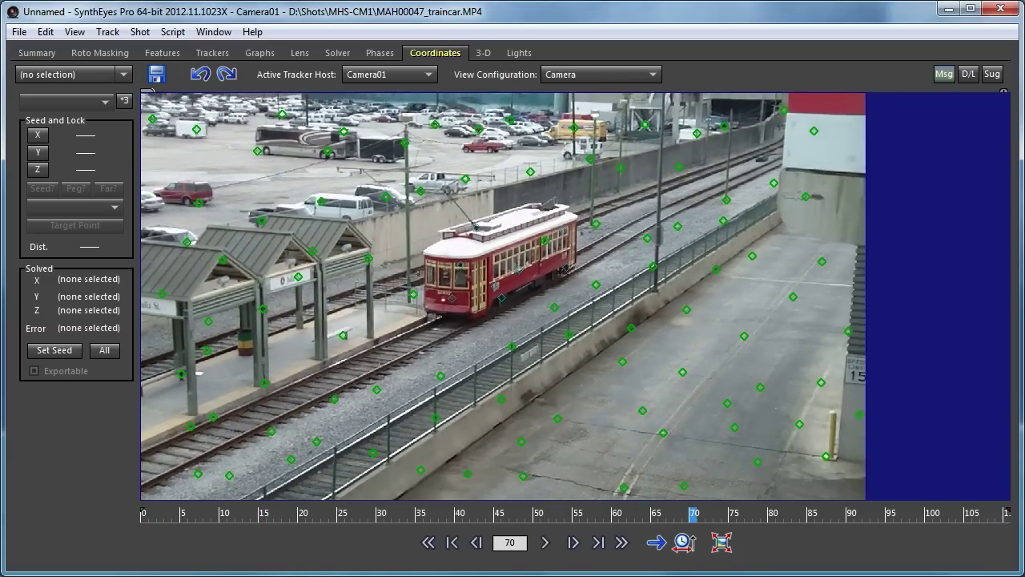
key(space)
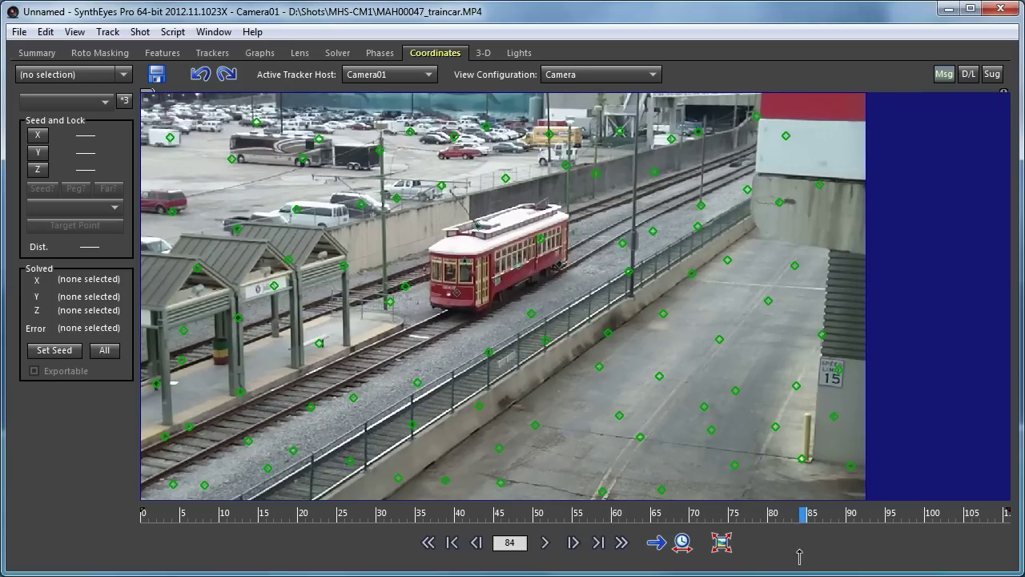
click(549, 241)
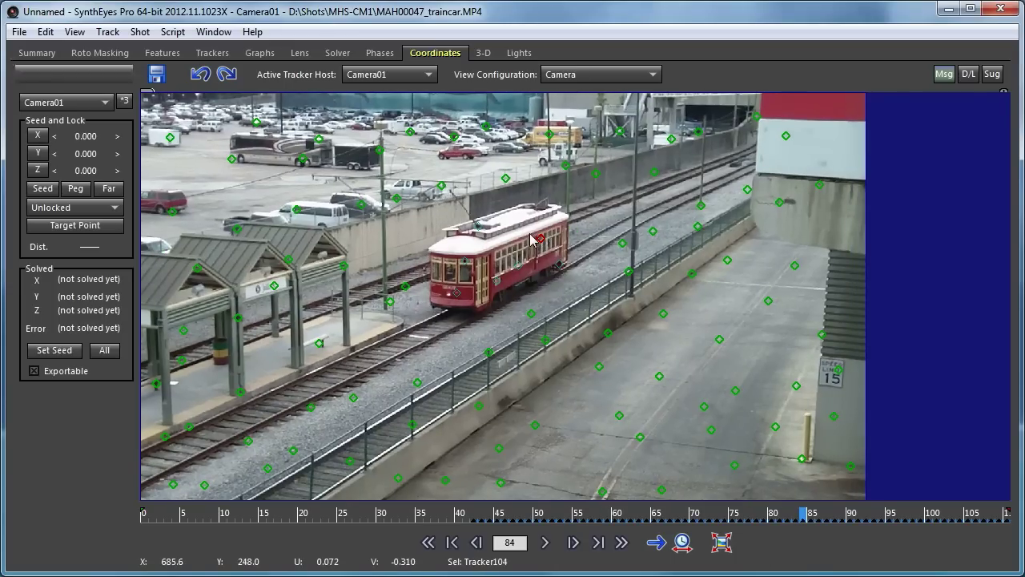
click(58, 103)
click(44, 129)
click(659, 501)
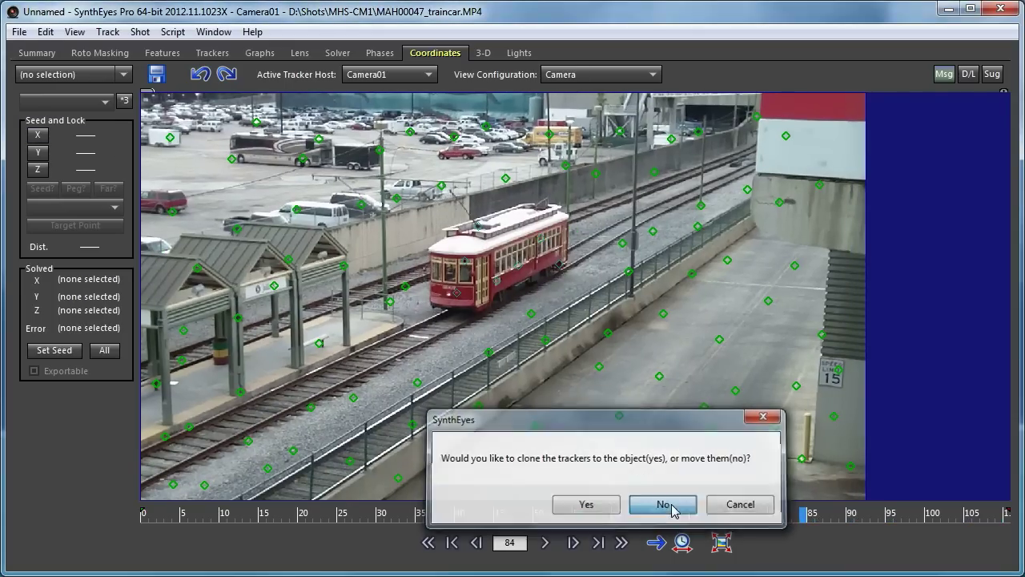
key(space)
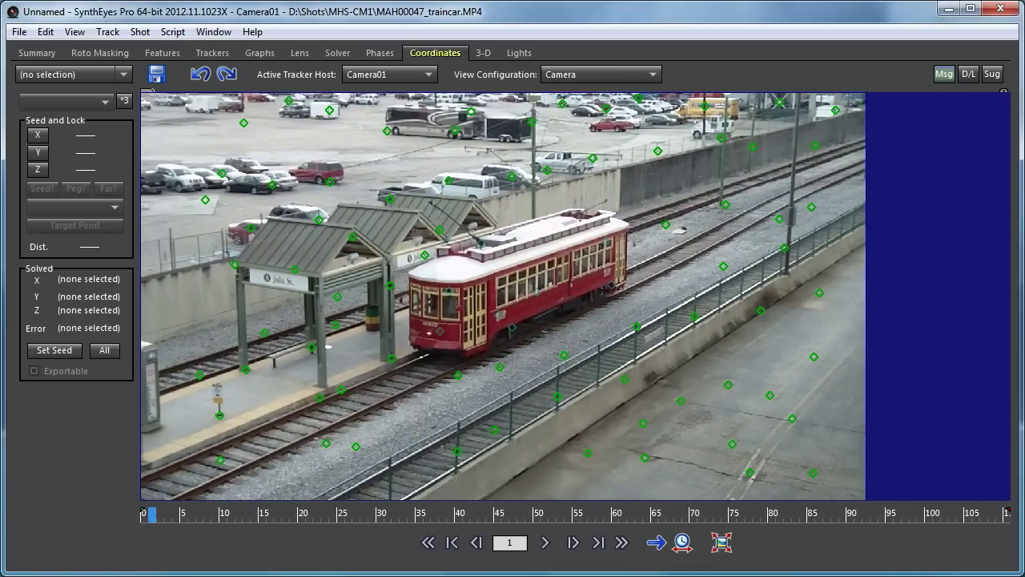
drag(152, 521, 120, 517)
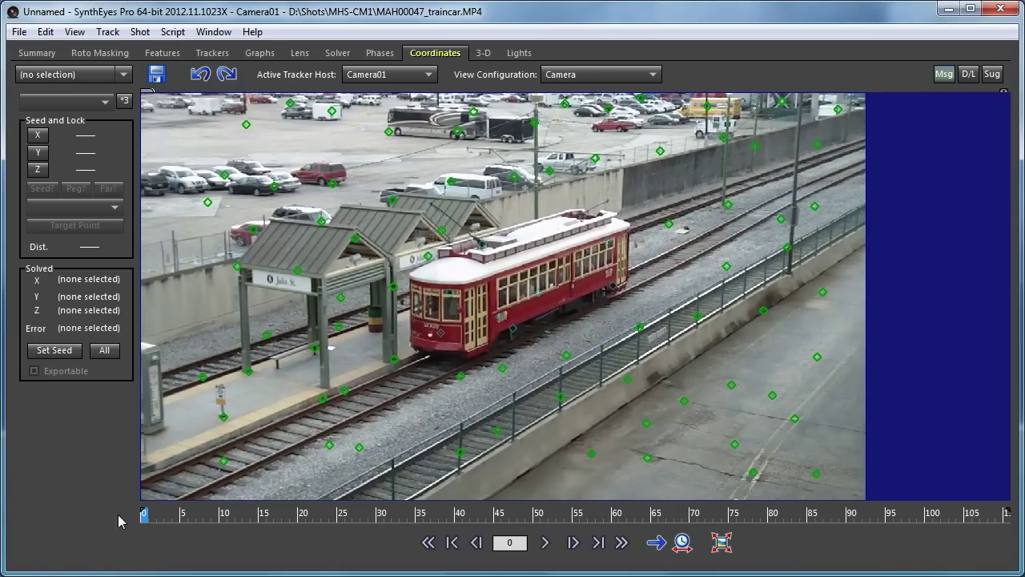
Set Object01's solve mode to Disabled on the Solver panel.
click(338, 54)
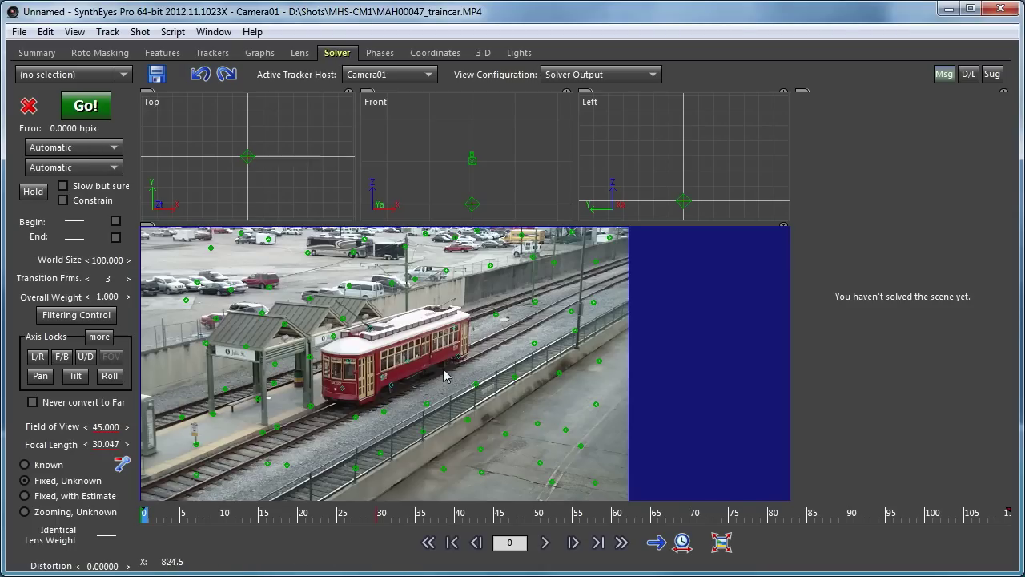
click(392, 382)
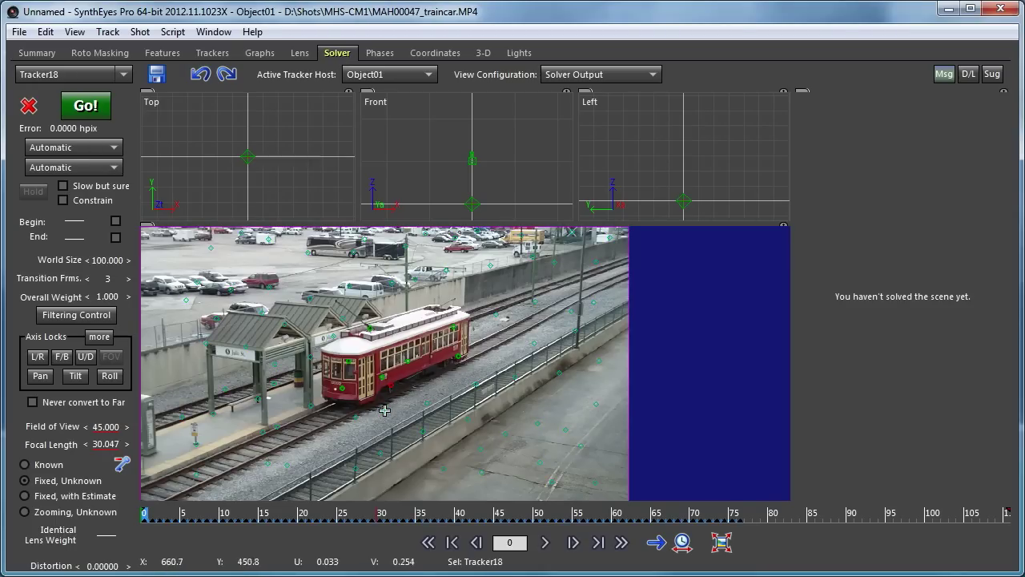
click(100, 149)
click(82, 166)
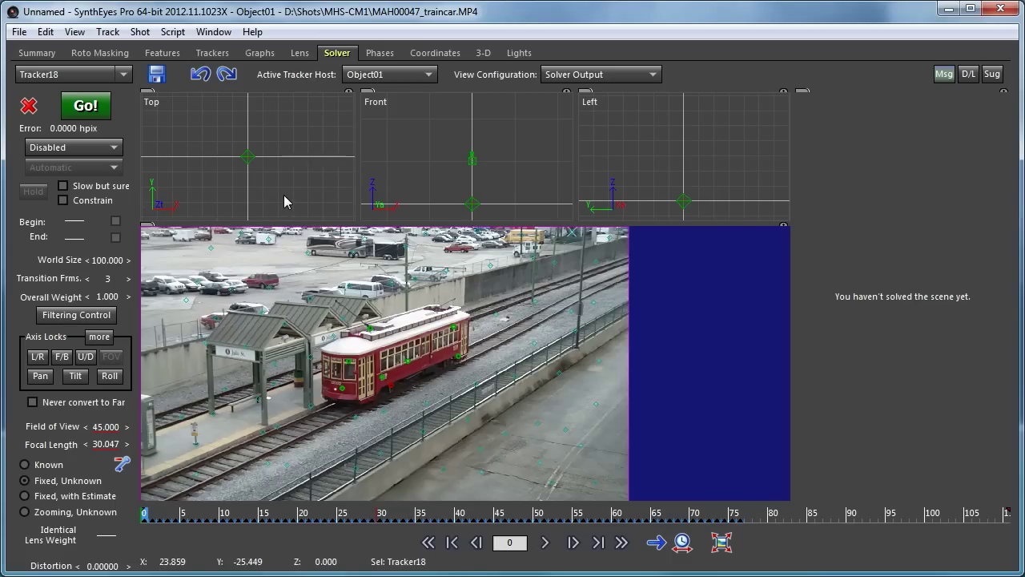
Solve Camera01 in Tripod mode, reaching 0.7337 hpix error.
click(388, 74)
click(365, 90)
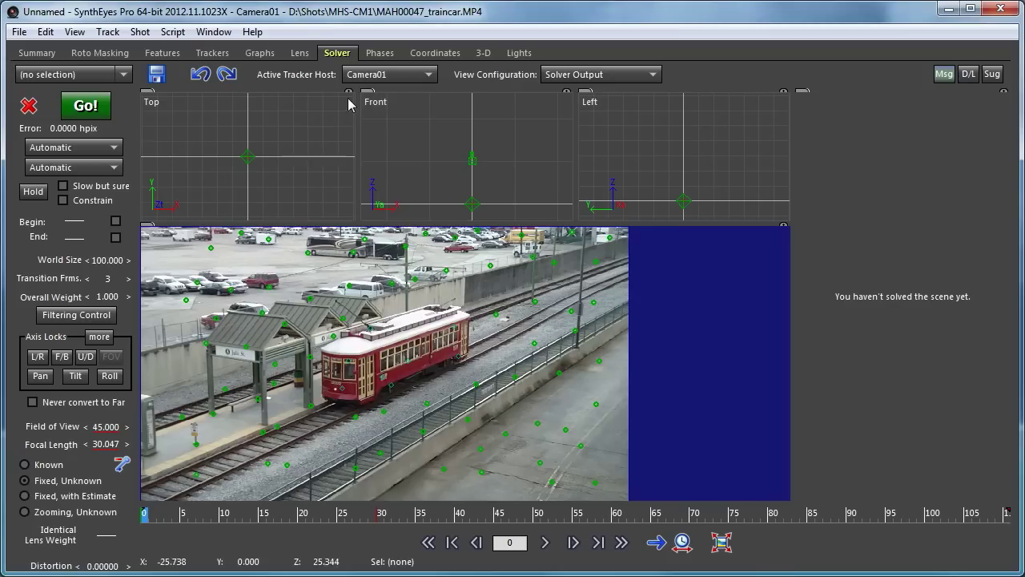
click(84, 147)
click(85, 215)
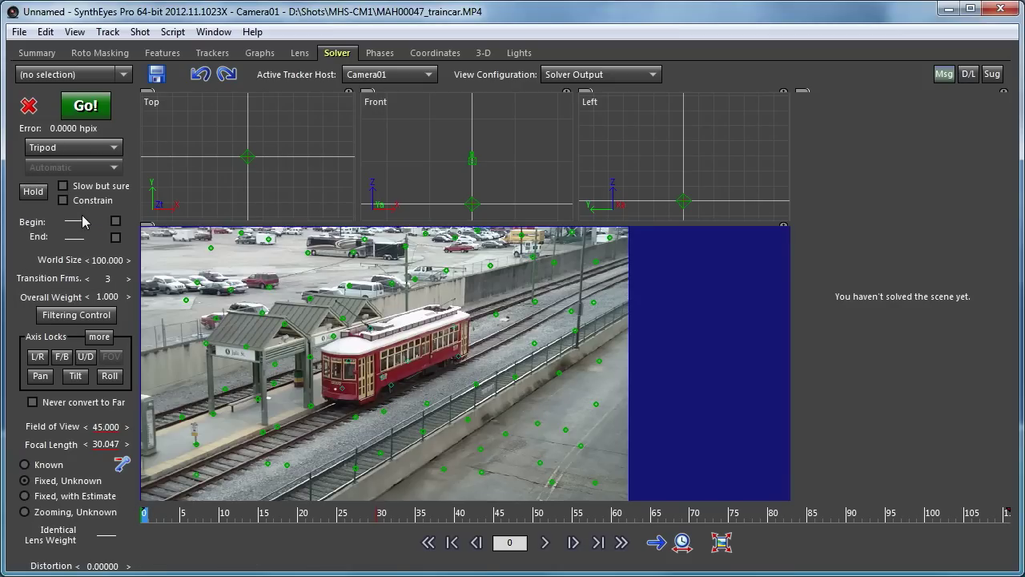
click(86, 104)
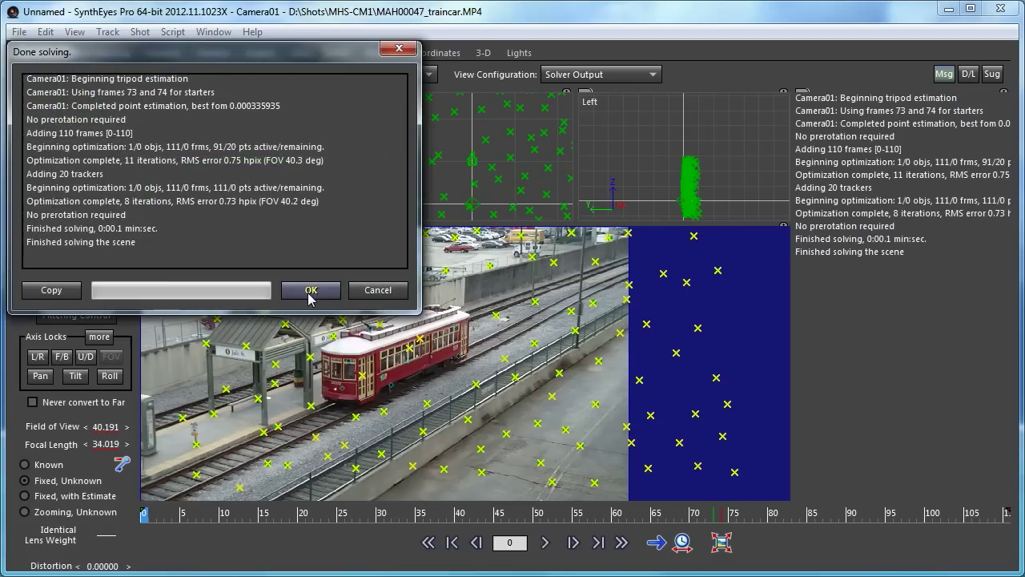
click(311, 293)
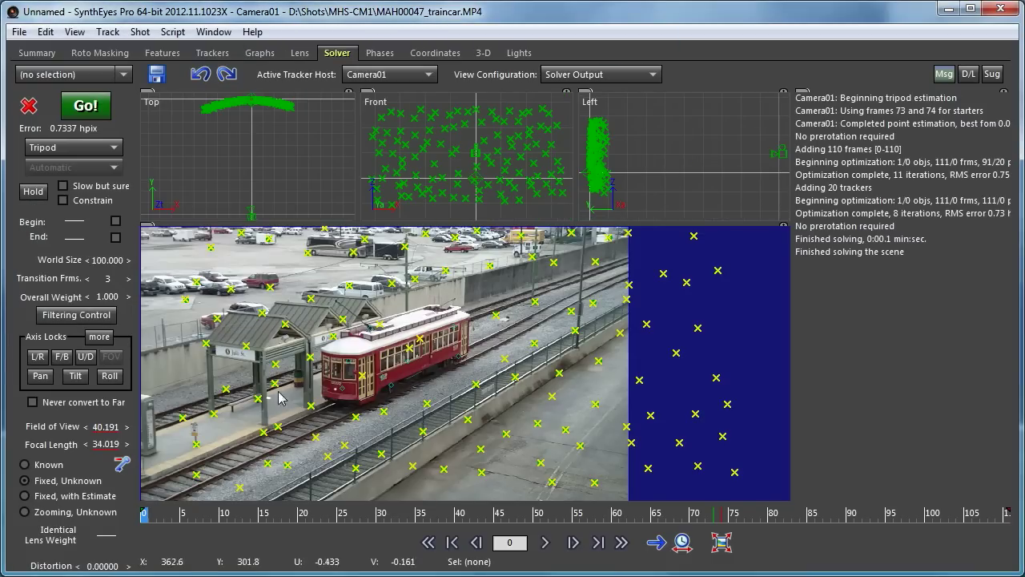
Play the solved shot and make Object01 active again by selecting a tram tracker.
click(168, 515)
click(545, 543)
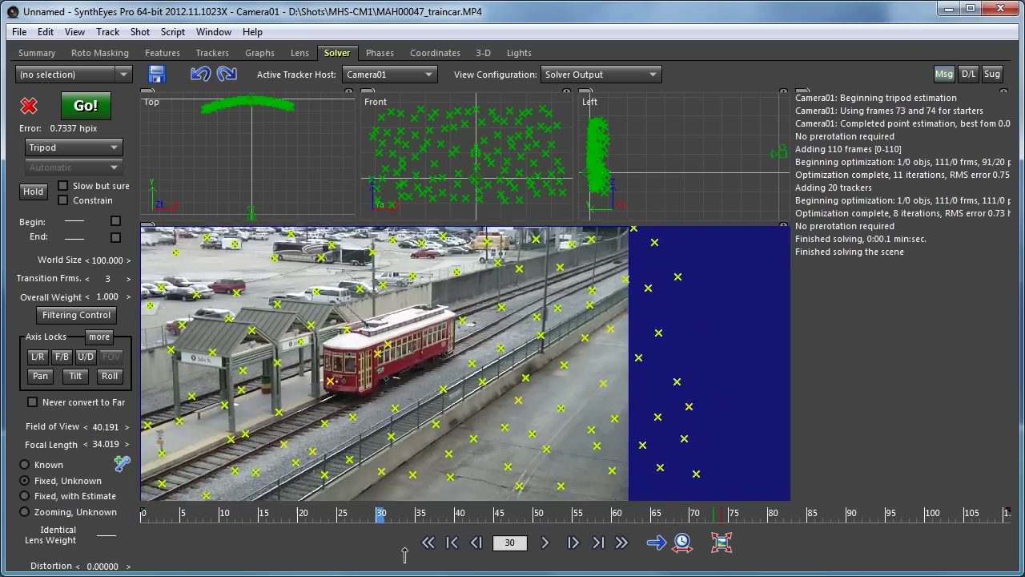
click(391, 385)
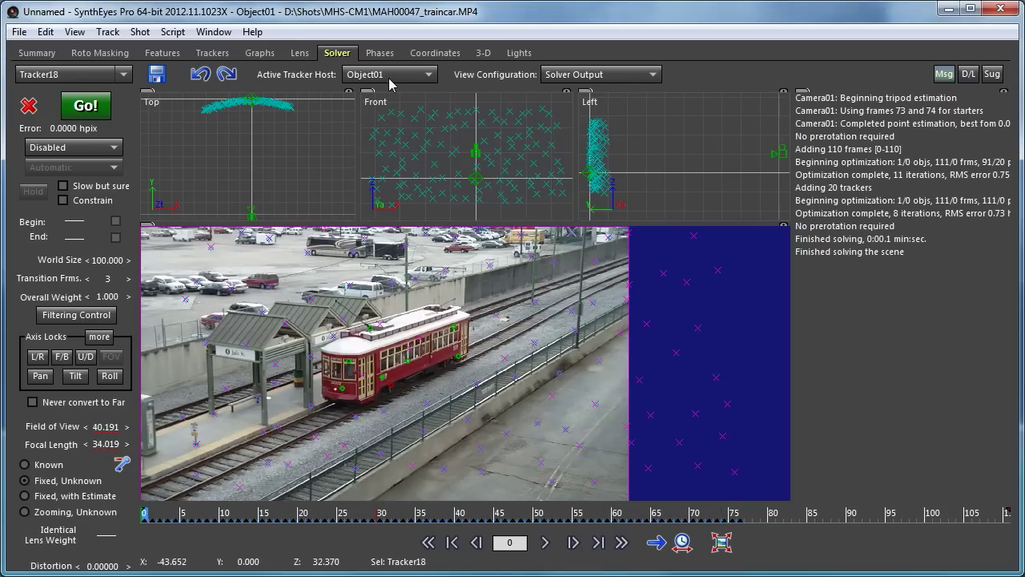
click(213, 53)
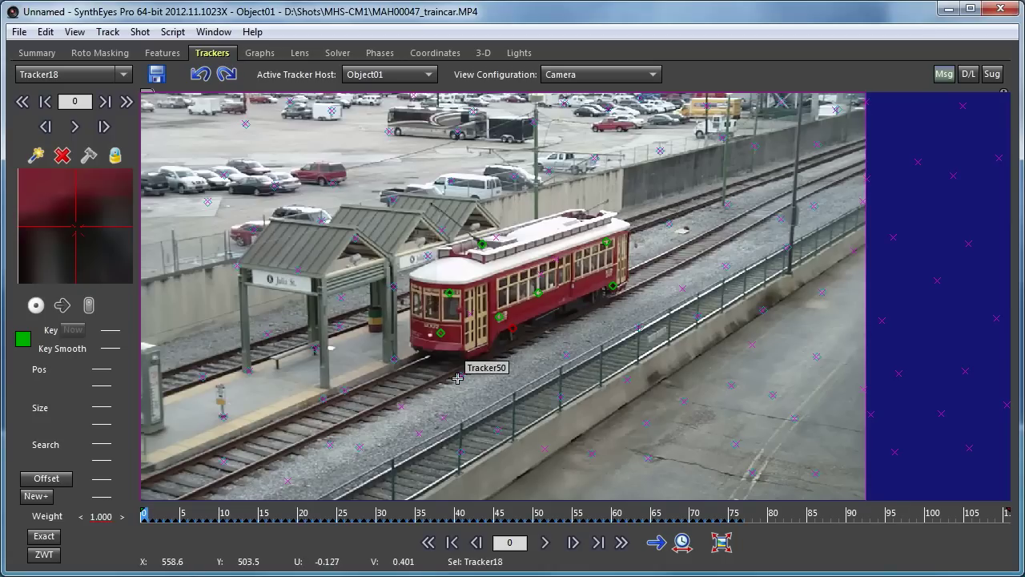
Hand-place Tracker121–124 on the tram's side, nudge Tracker124 to 0.2211, -0.1109, and select all.
click(36, 156)
drag(450, 328, 431, 319)
drag(507, 311, 496, 288)
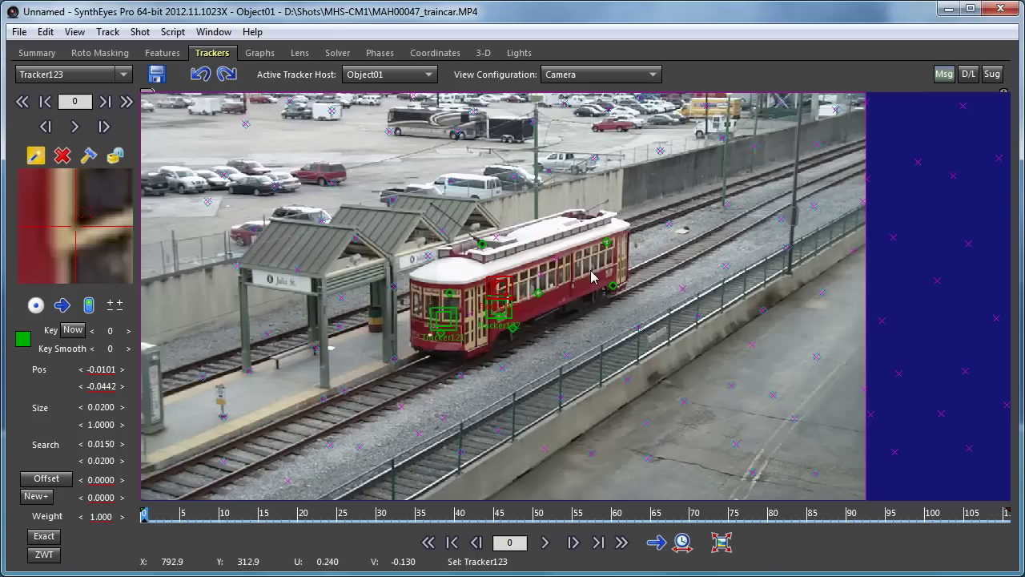
drag(583, 274, 583, 272)
drag(76, 226, 76, 225)
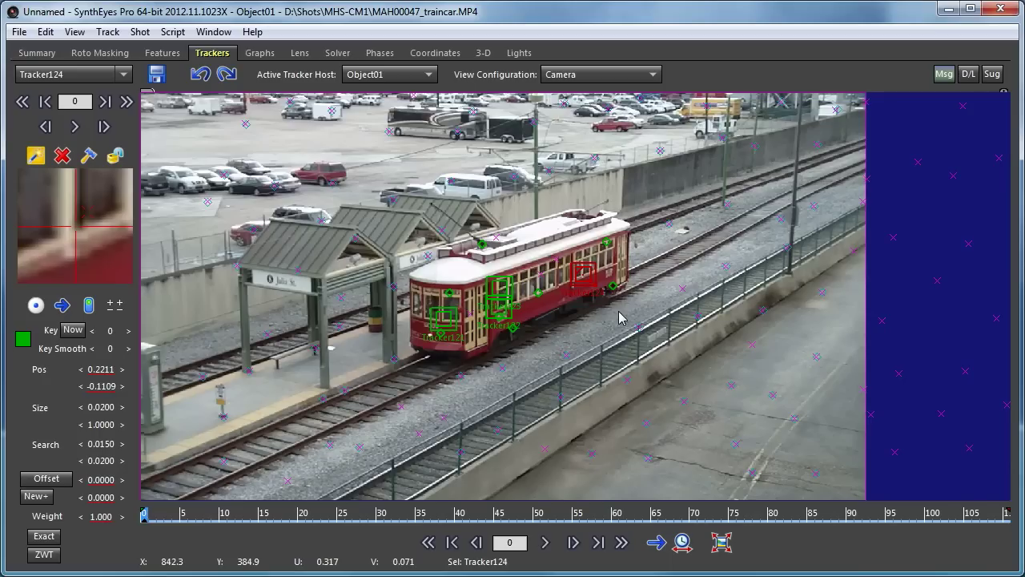
key(ctrl+a)
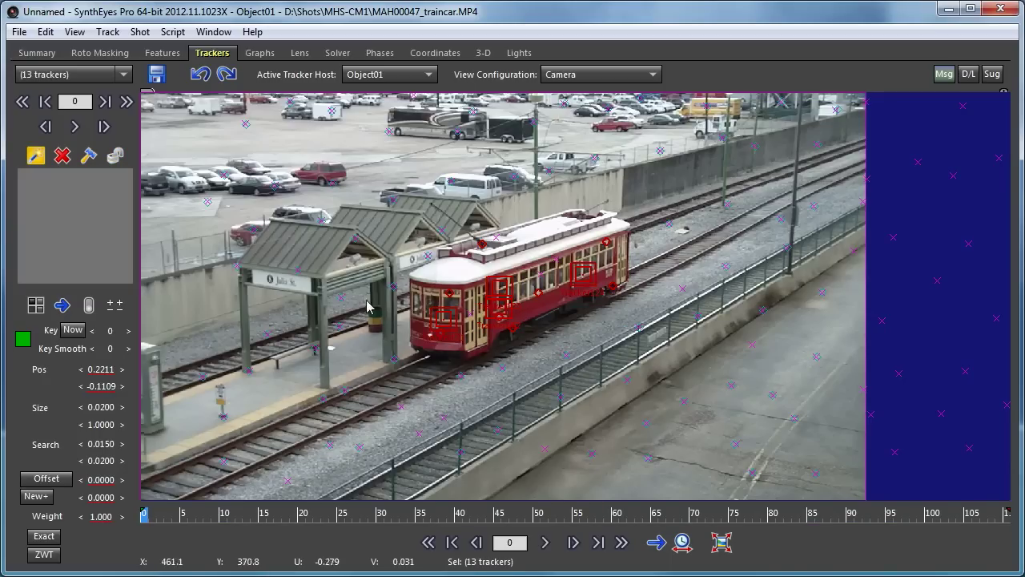
Change the tram trackers' tracking type, then select Tracker121–124 and track them forward to frame 110.
click(37, 307)
click(37, 331)
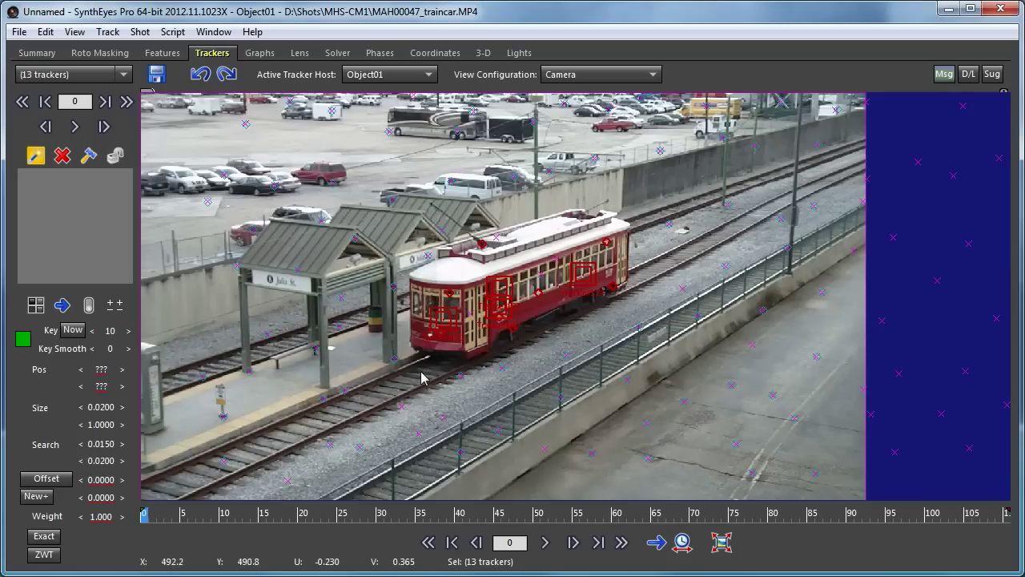
click(445, 316)
click(490, 310)
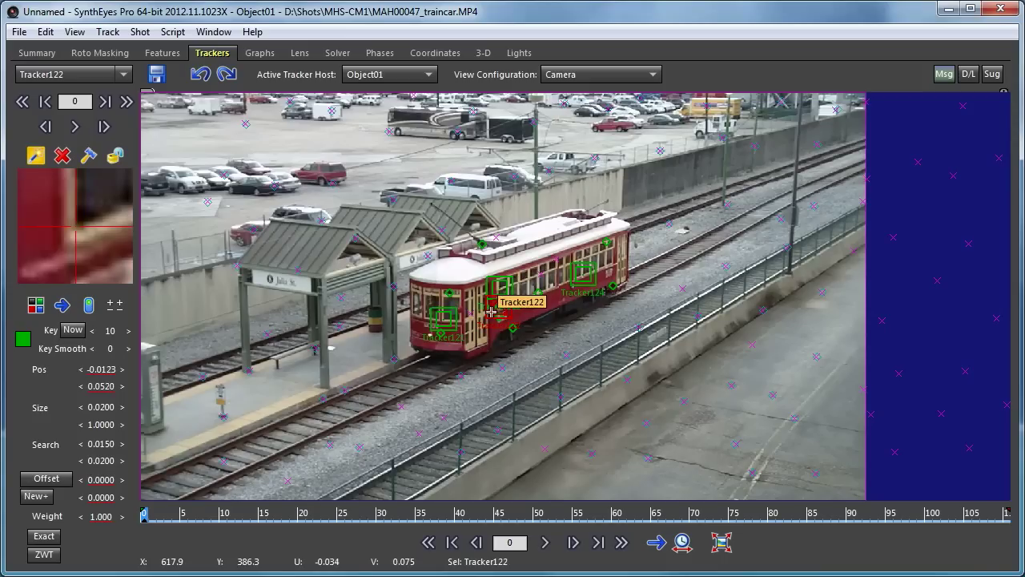
click(443, 319)
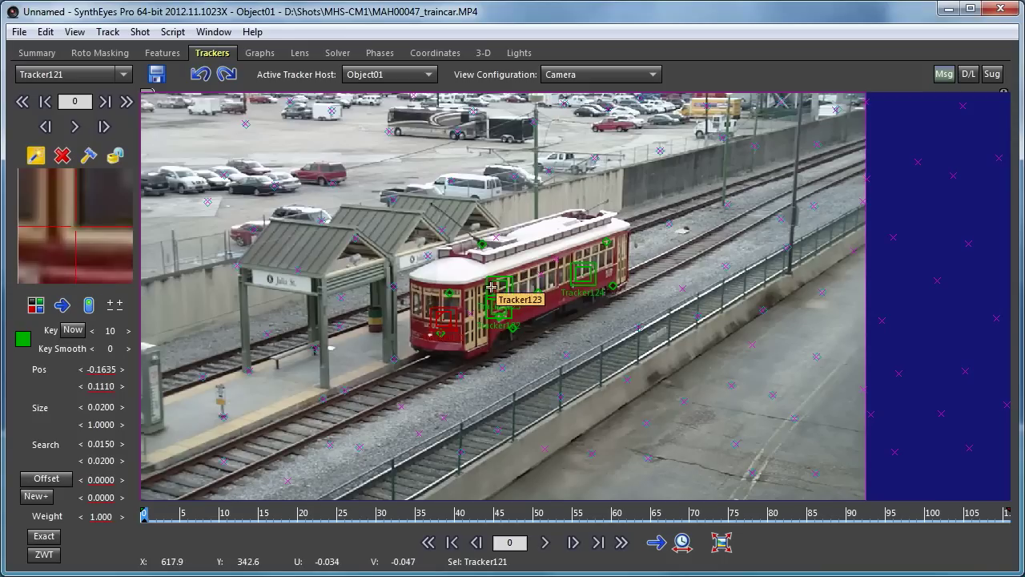
click(494, 287)
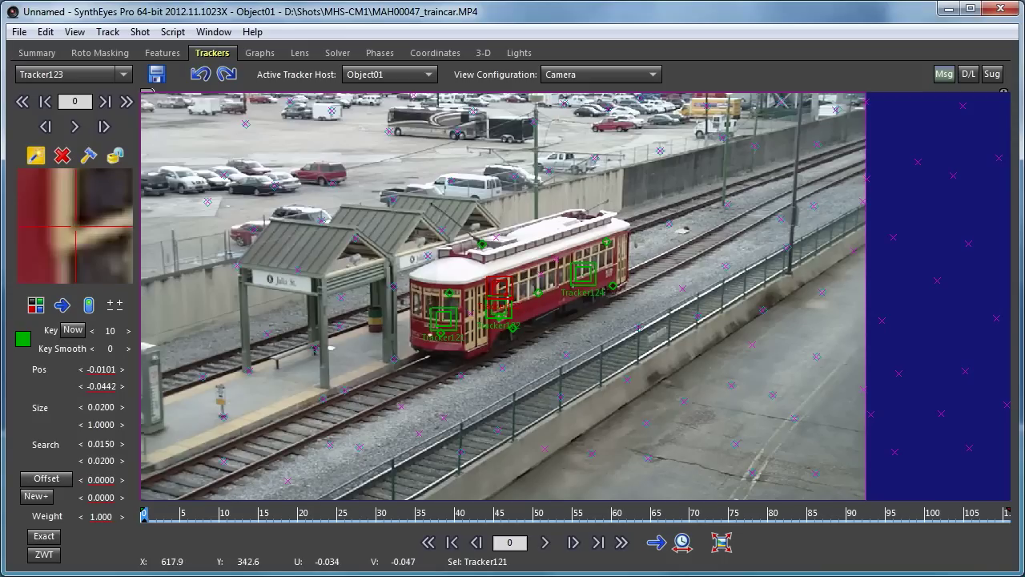
shift+click(489, 315)
shift+click(492, 314)
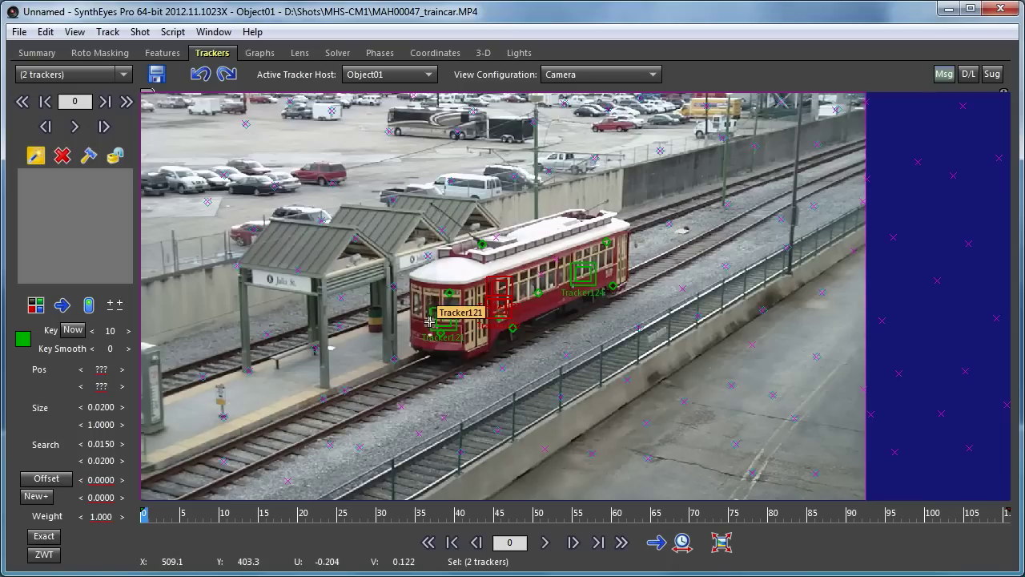
shift+click(575, 276)
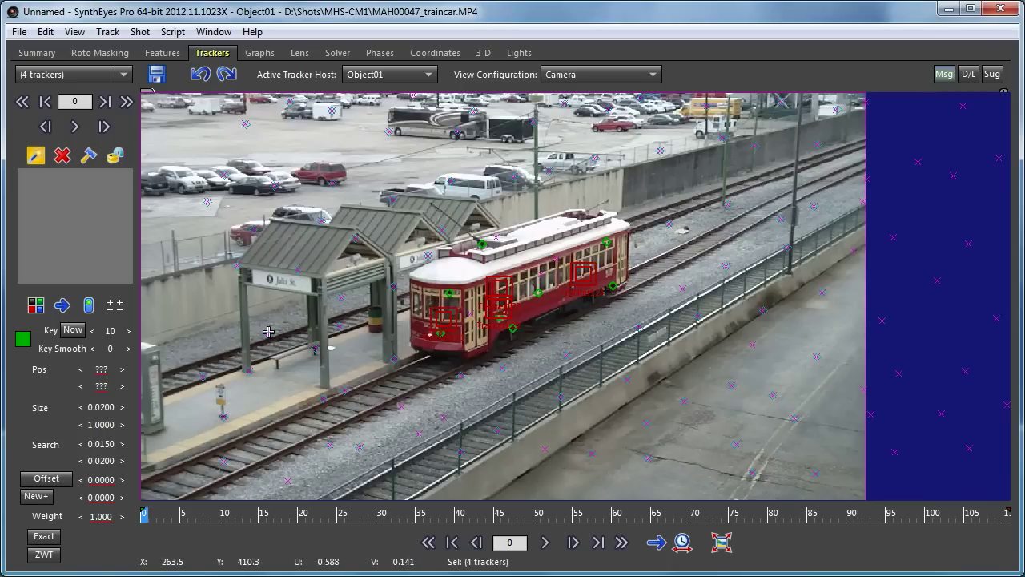
click(545, 543)
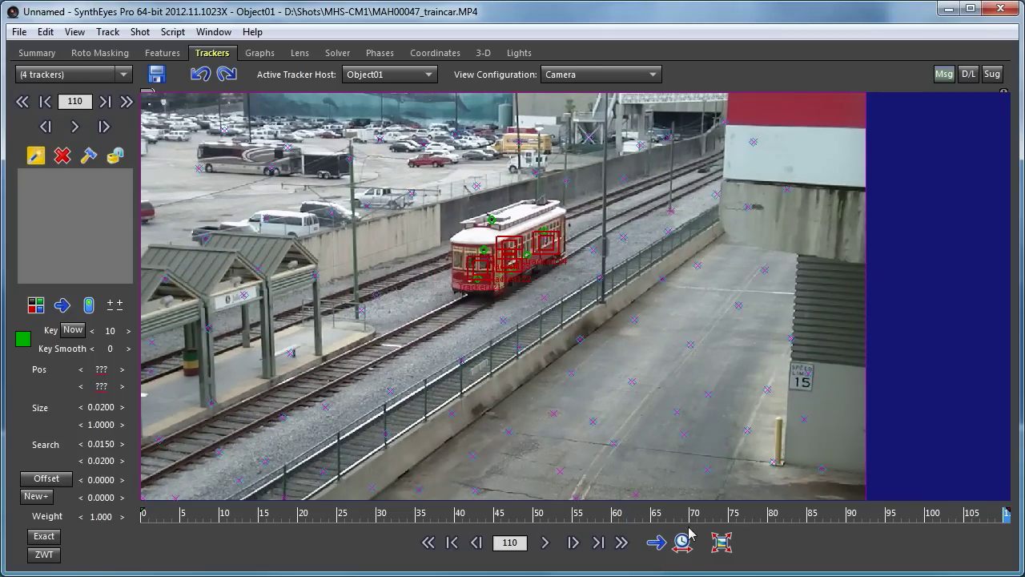
Review Tracker121–124 in the Camera plus side SimulTrack layout, lock them, and return to frame 0.
click(554, 77)
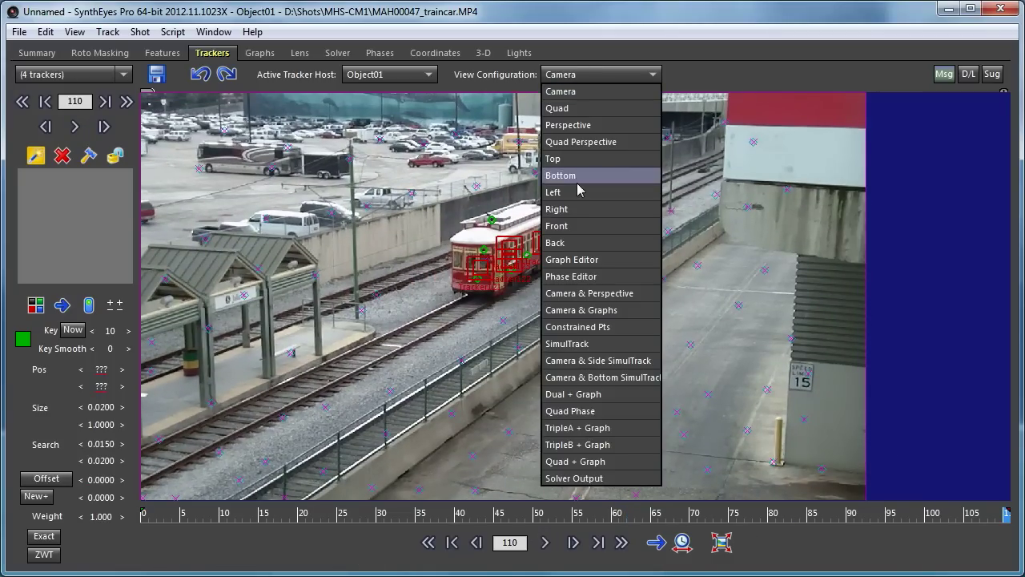
click(589, 359)
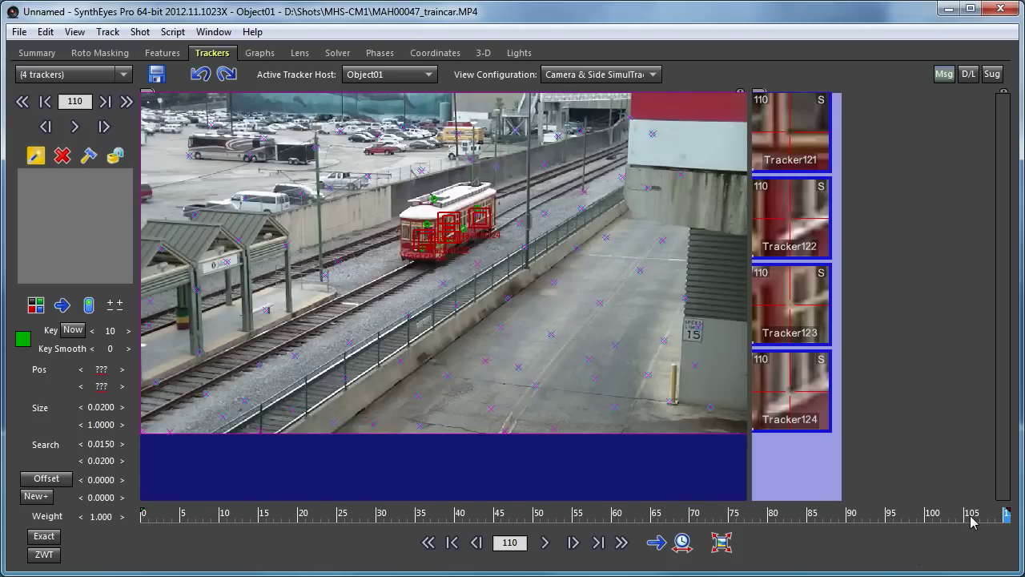
drag(1006, 516, 628, 540)
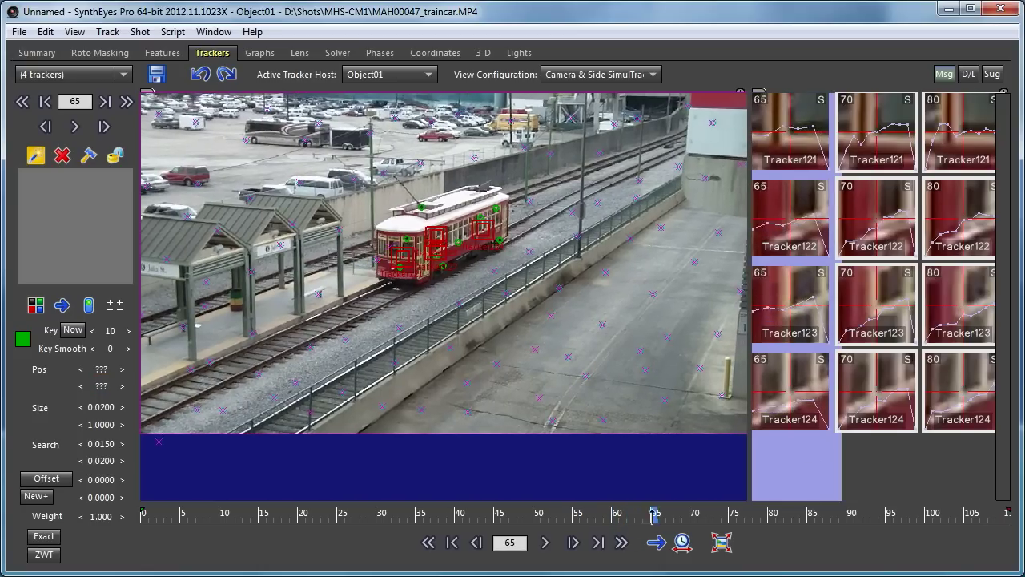
drag(655, 516, 1018, 534)
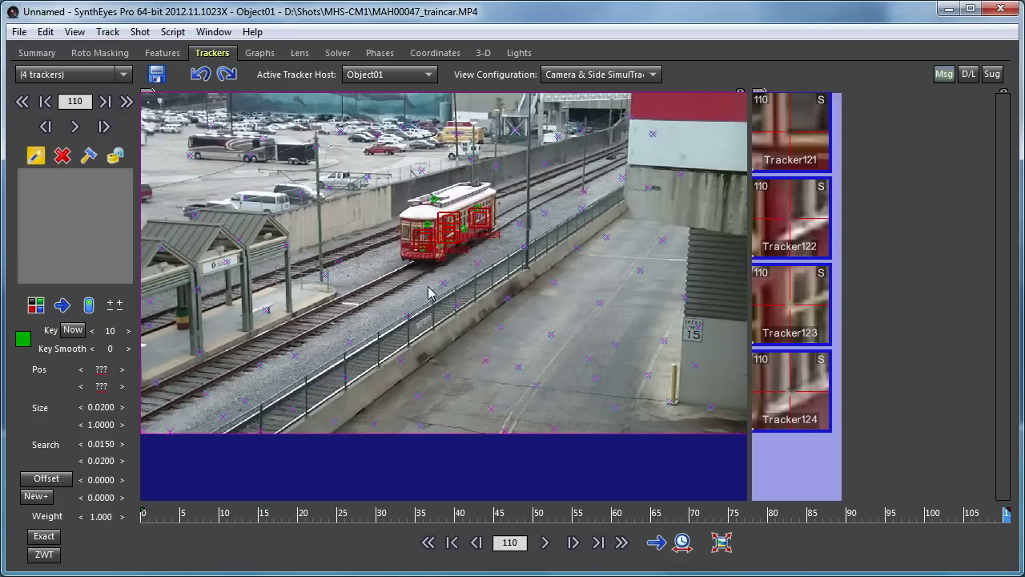
click(116, 155)
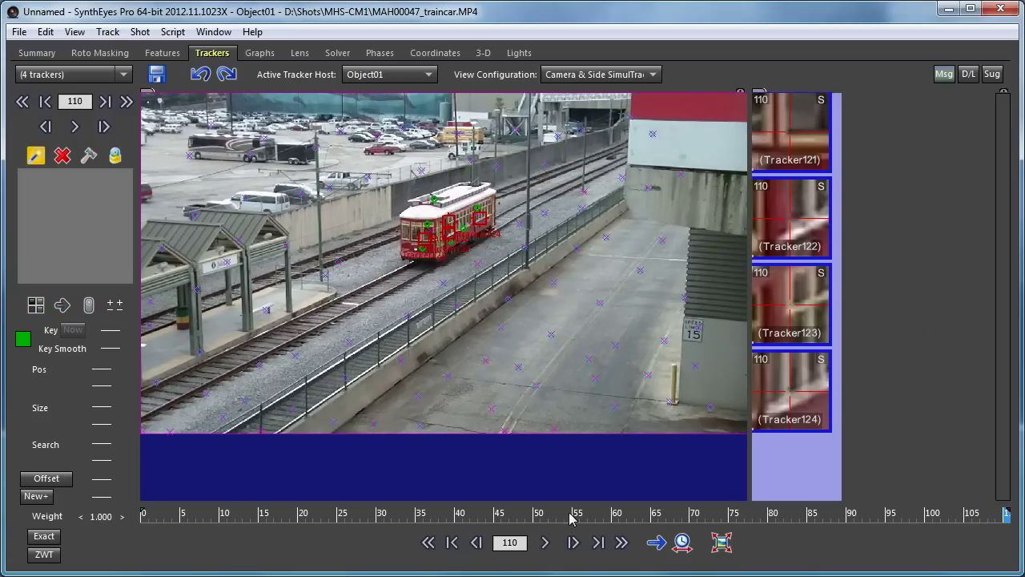
drag(572, 519, 138, 512)
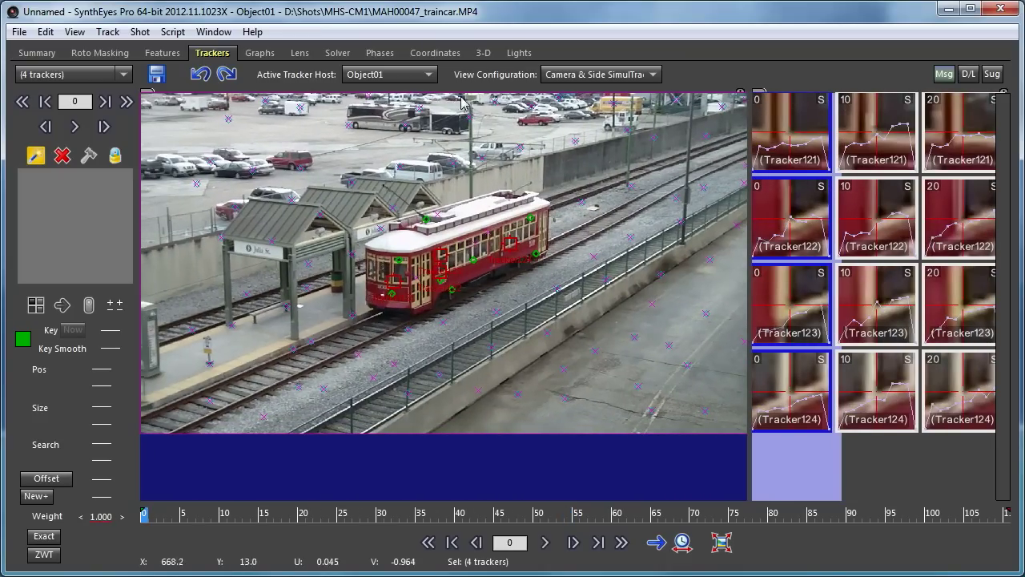
Set Object01's solver mode to Automatic and solve it, reaching 0.4649 hpix error.
click(336, 53)
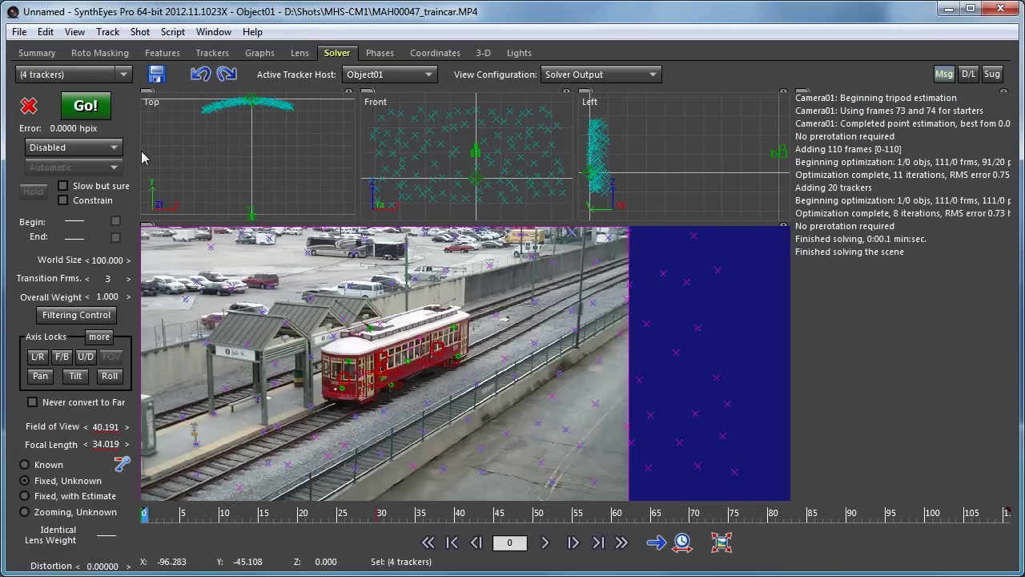
click(74, 148)
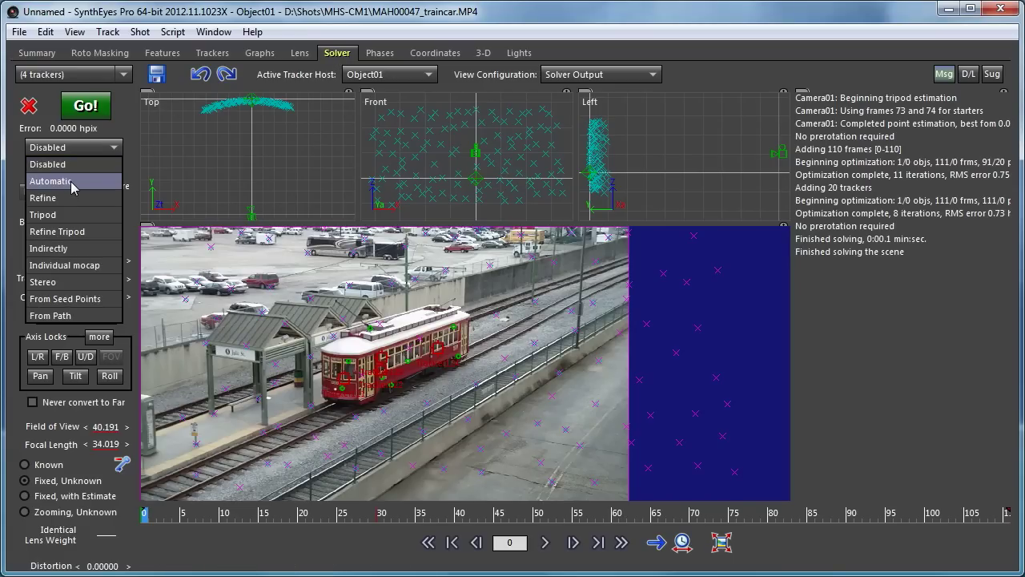
click(72, 182)
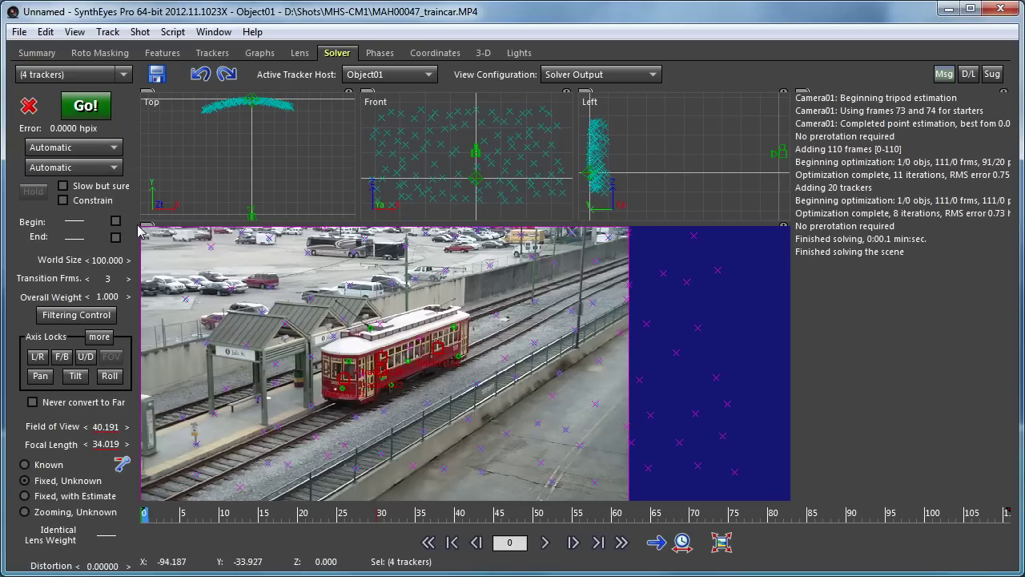
click(83, 107)
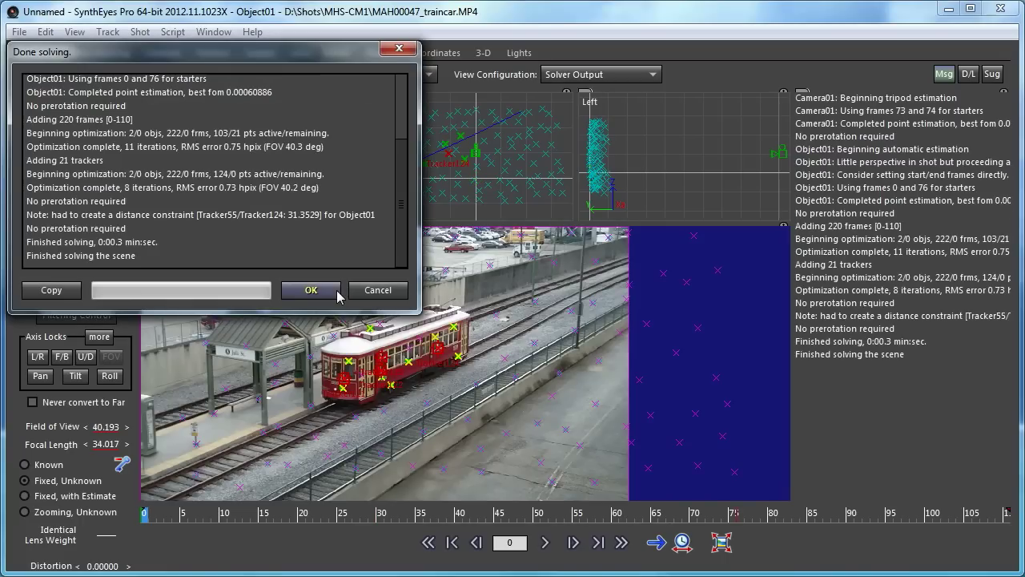
click(314, 293)
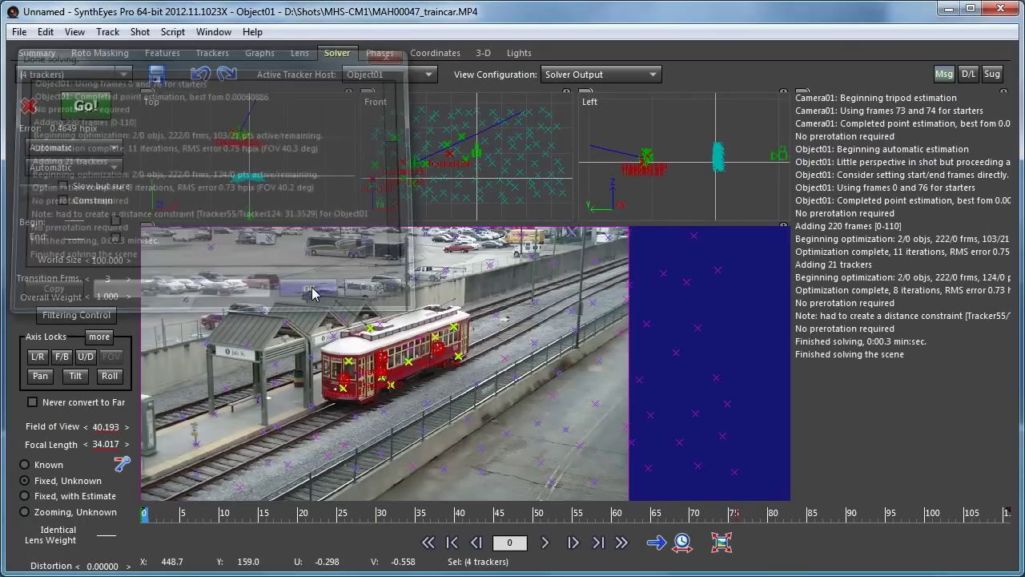
scroll(242, 141, up, 2)
scroll(242, 152, up, 2)
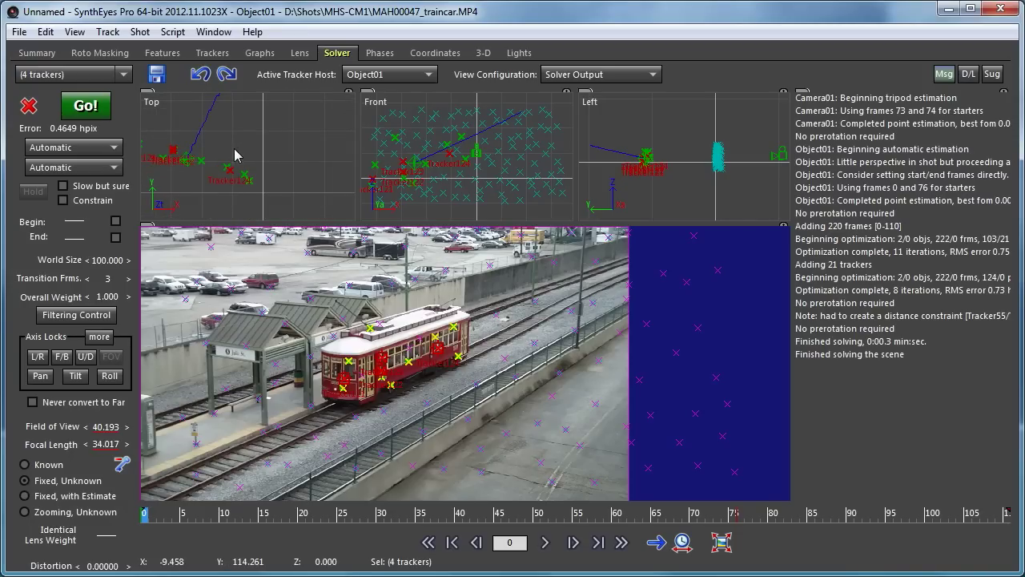
Review the solved tram path in a single Top view, then return to the Quad layout.
click(552, 76)
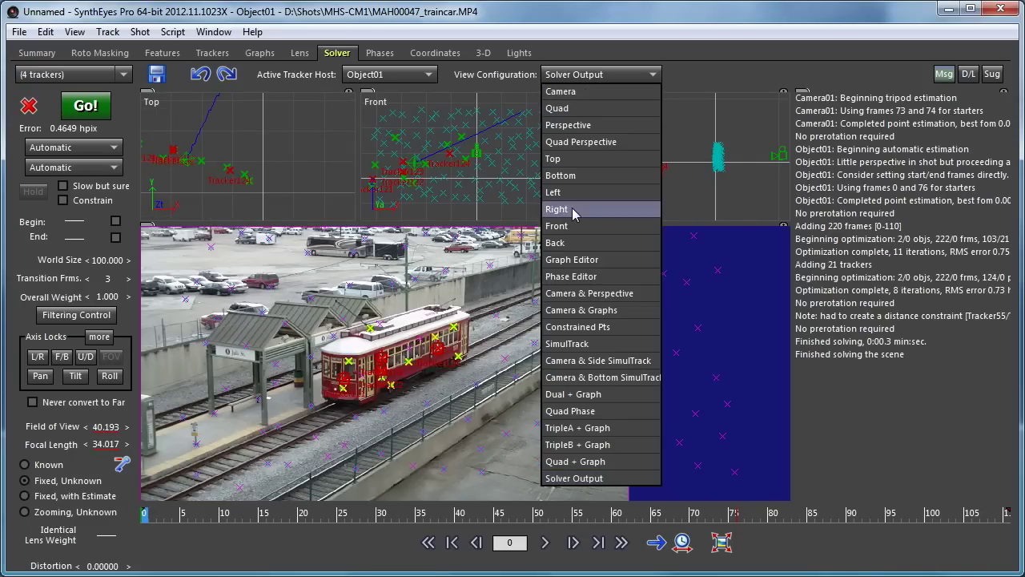
click(569, 157)
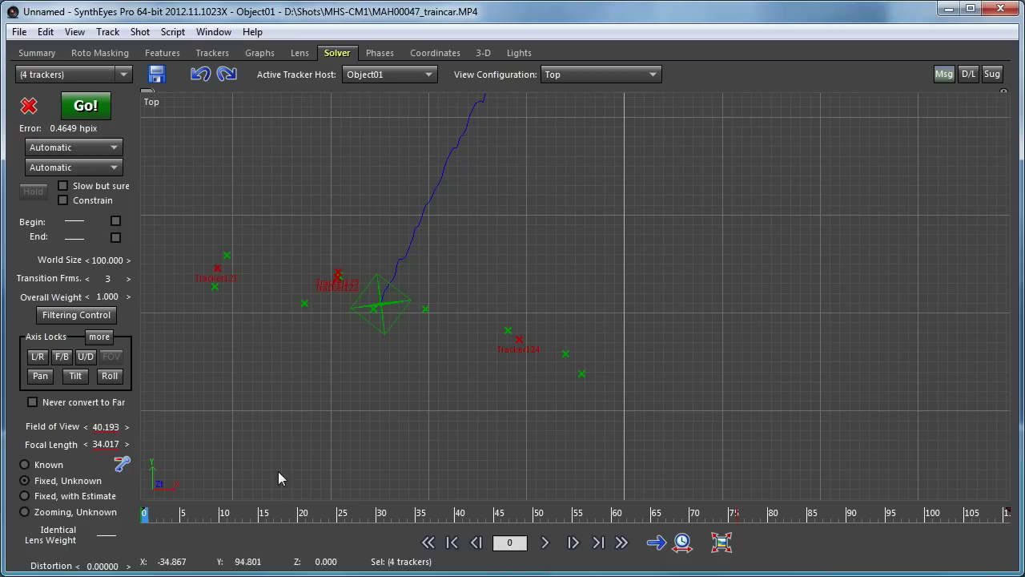
drag(183, 517, 324, 516)
scroll(363, 395, down, 3)
click(588, 75)
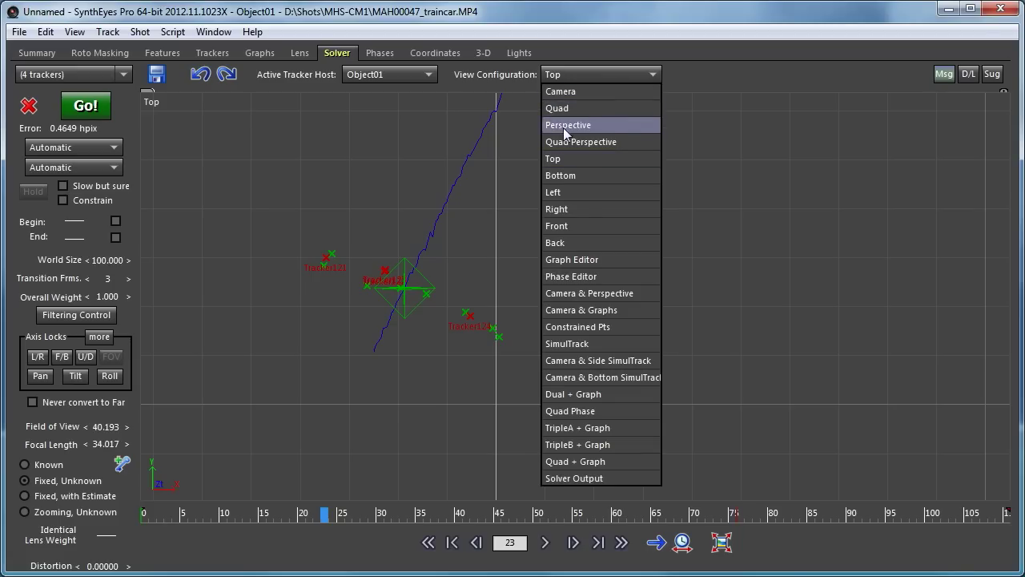
click(569, 111)
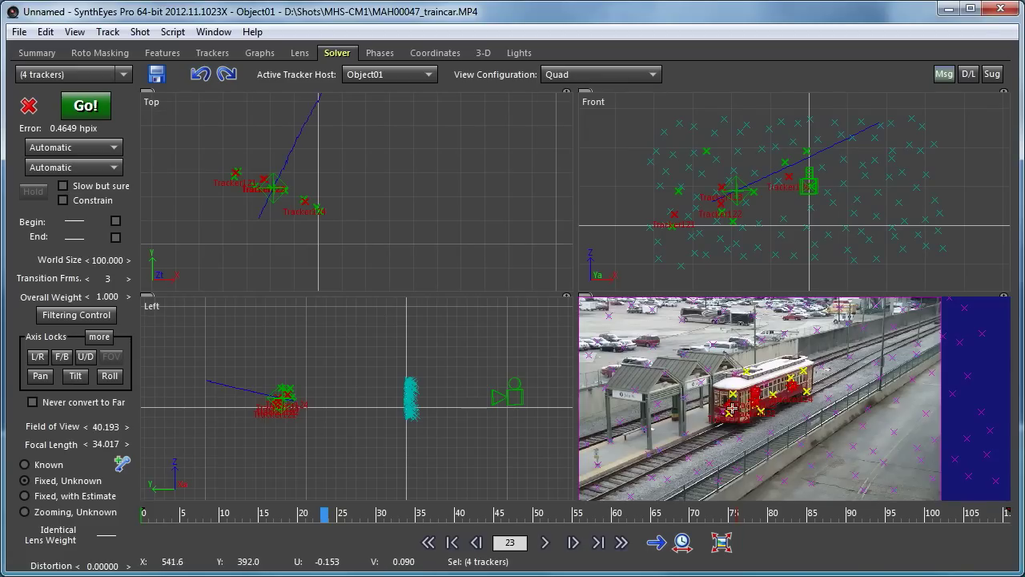
Select Tracker121, then Tracker19 on the tram, and recentre the Top view on the trackers.
scroll(733, 432, up, 3)
click(728, 401)
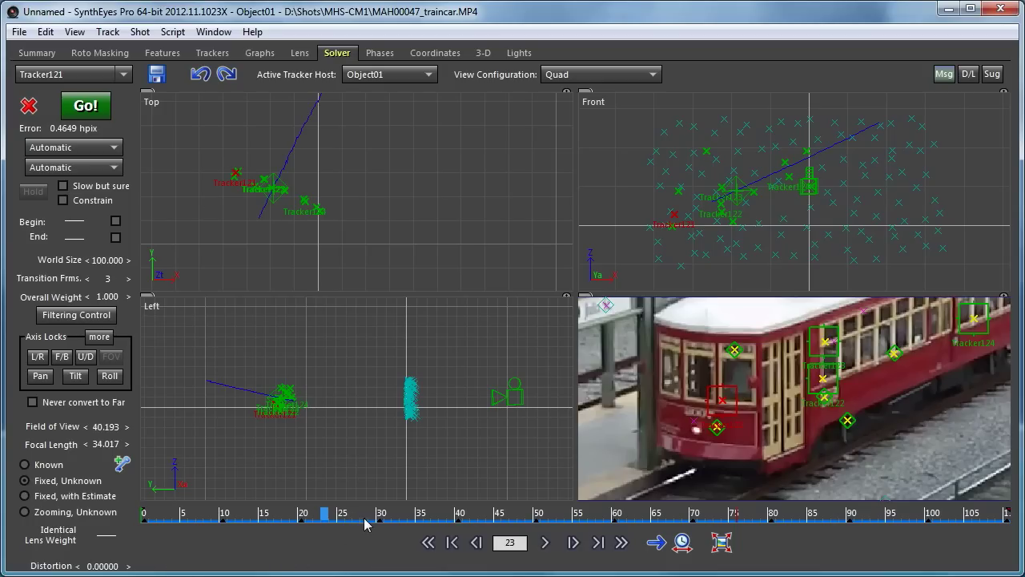
mouse_move(364, 522)
mouse_down()
mouse_move(488, 525)
mouse_move(364, 521)
mouse_up()
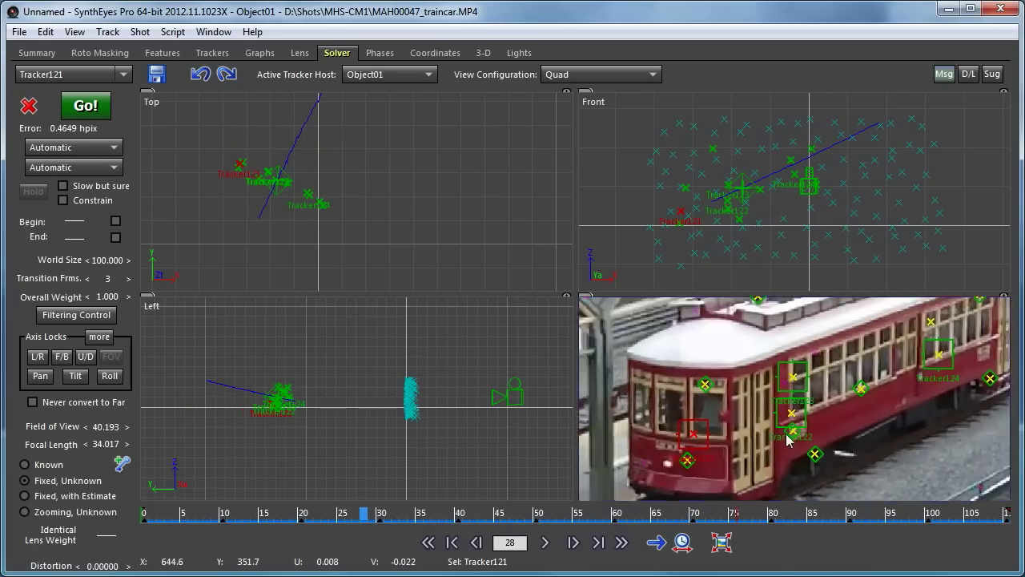
click(825, 380)
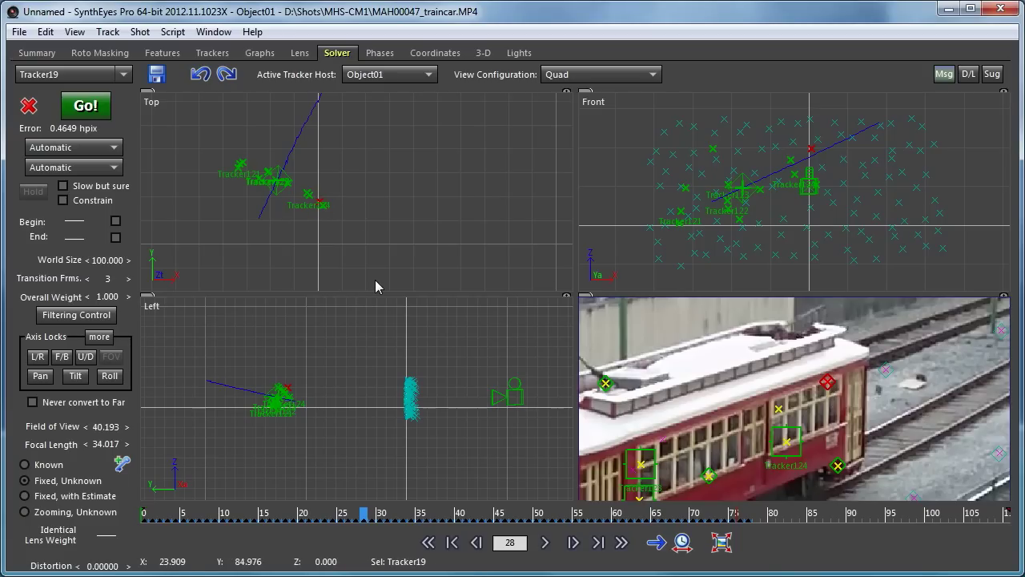
scroll(296, 210, down, 1)
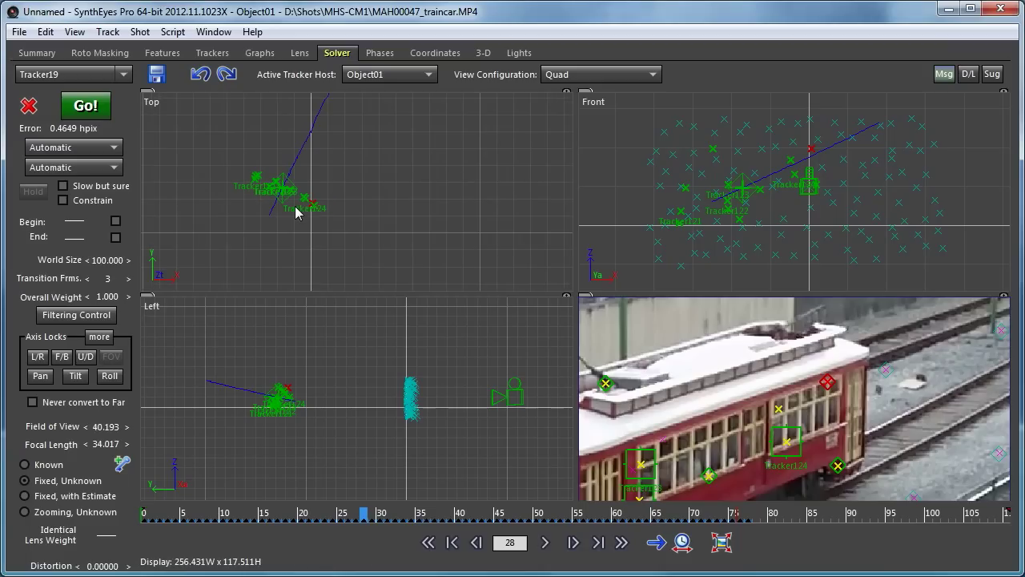
middle_drag(297, 210, 358, 214)
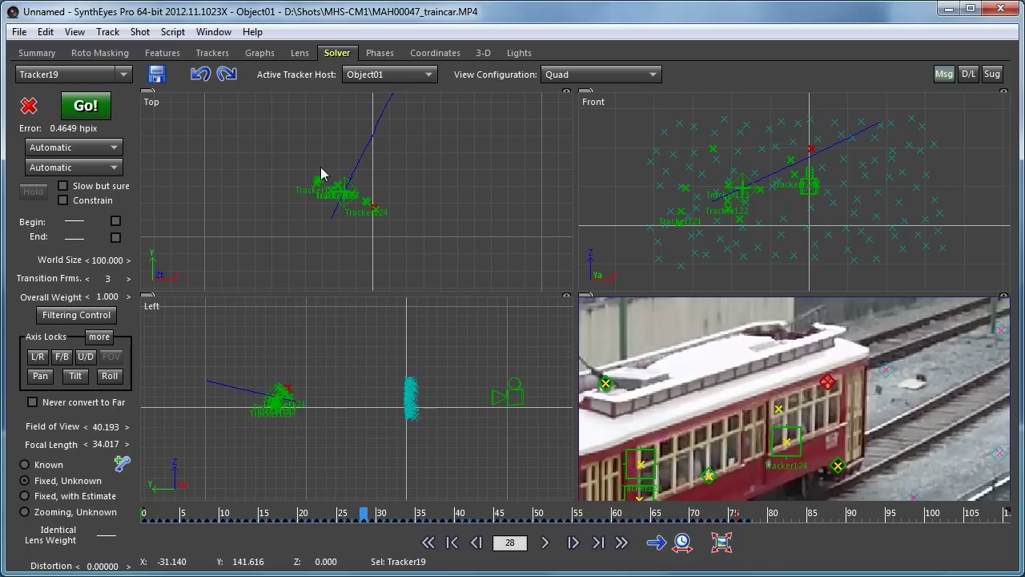
click(156, 513)
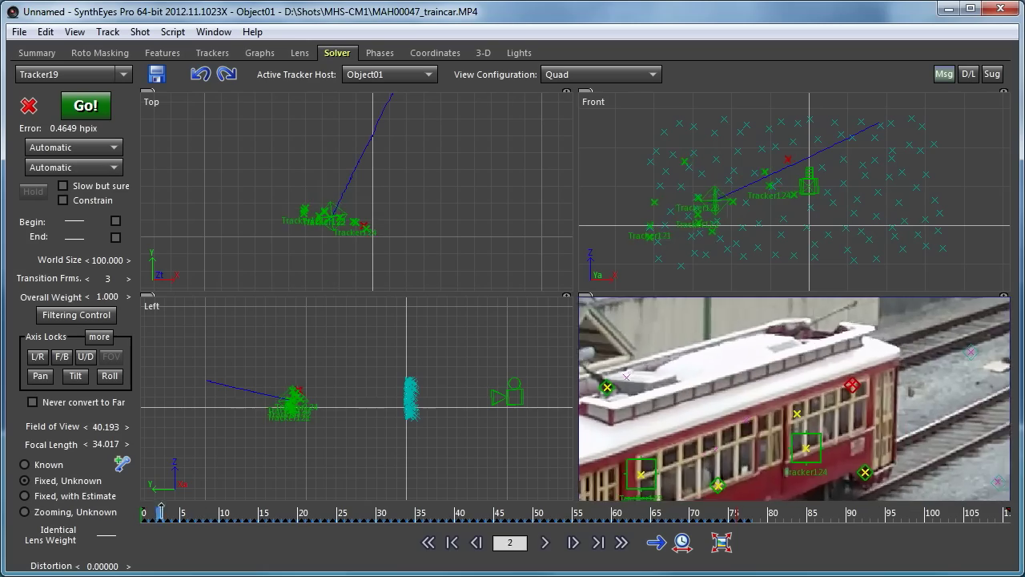
click(682, 542)
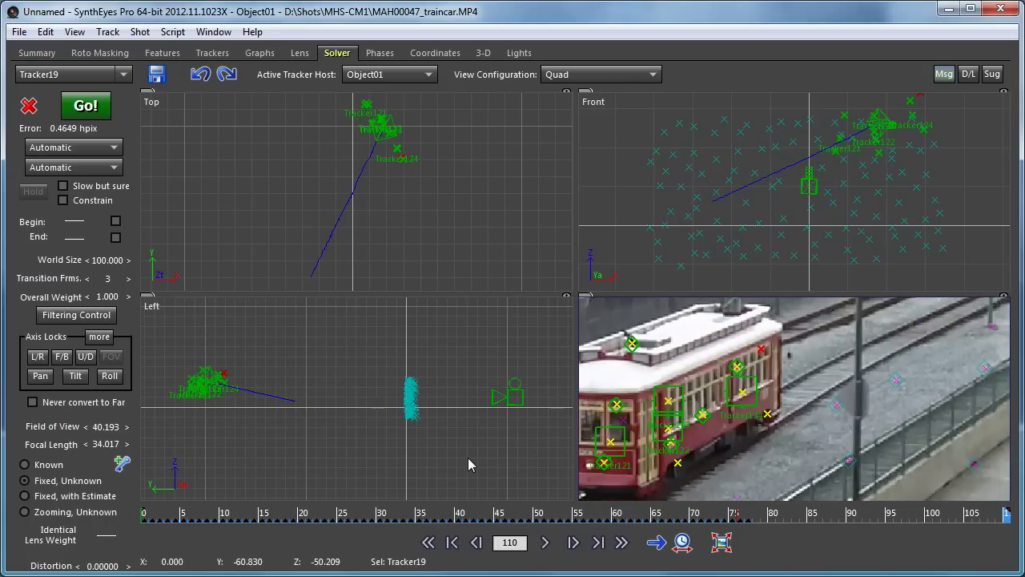
drag(146, 518, 198, 513)
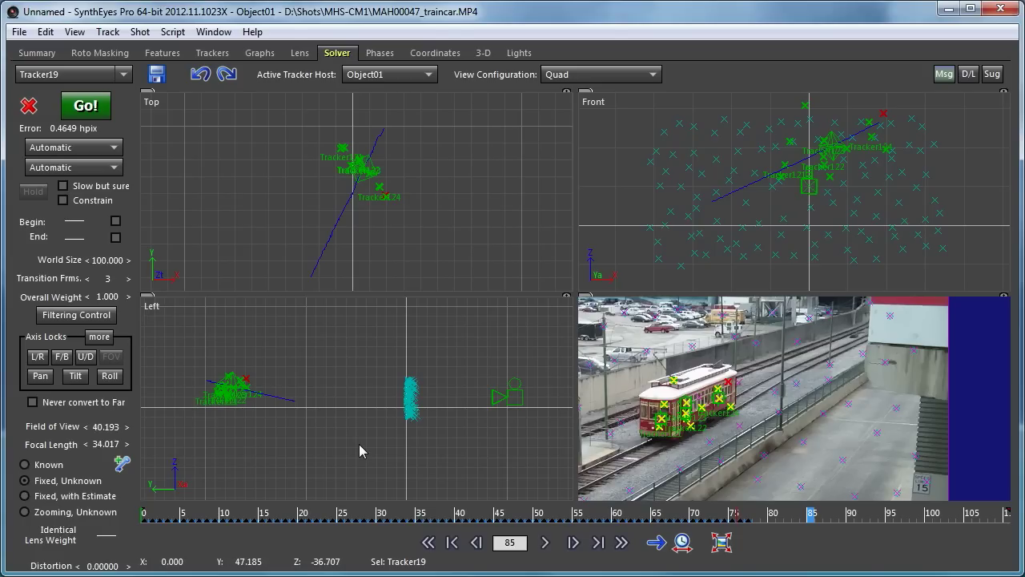
scroll(691, 412, up, 5)
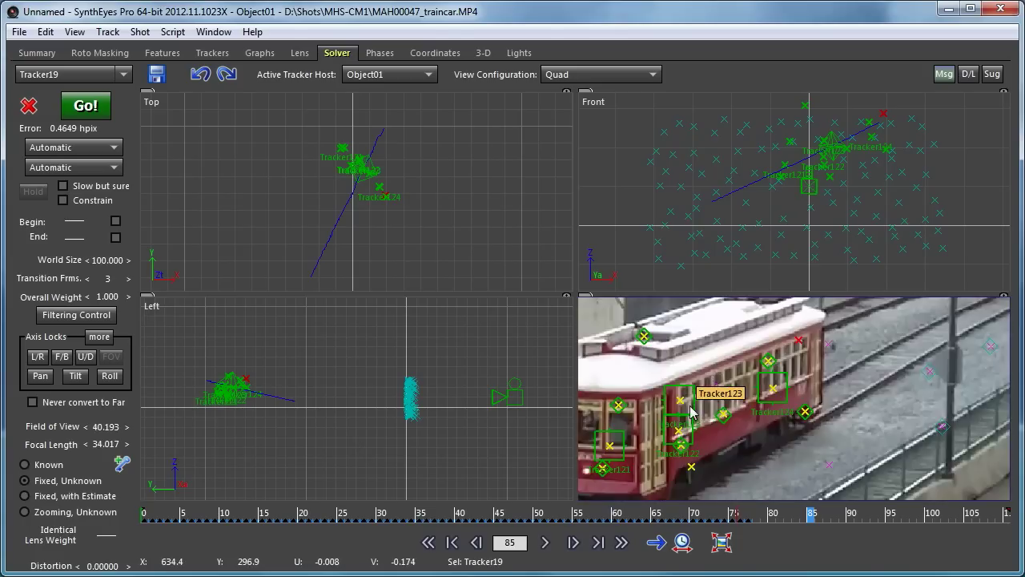
Zoom the camera view out to see the whole train-car solve.
scroll(691, 413, down, 5)
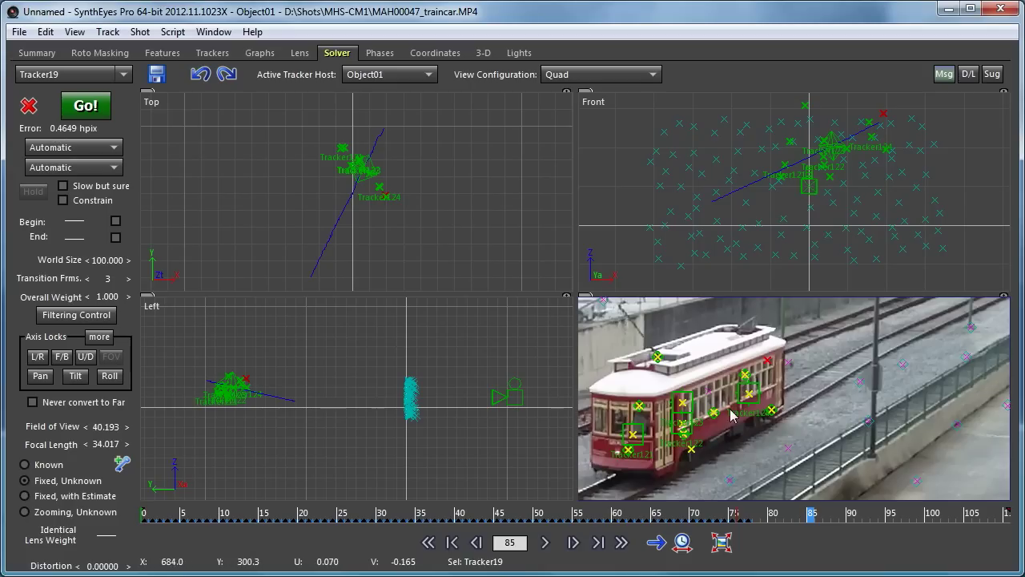
scroll(713, 419, down, 2)
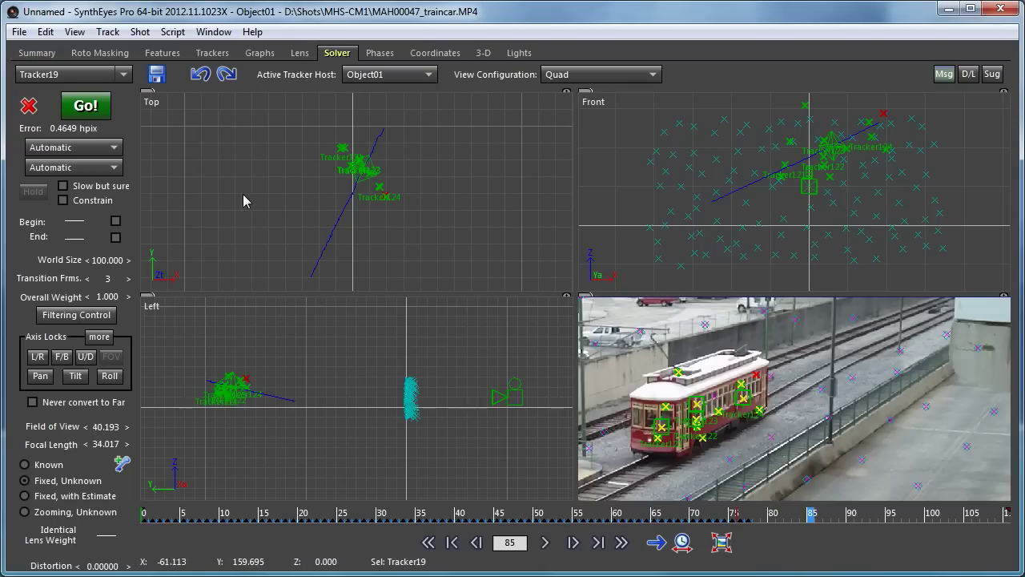
Set the direction hint to Left, review the shot, and re-solve to 0.4482 hpix error.
click(73, 169)
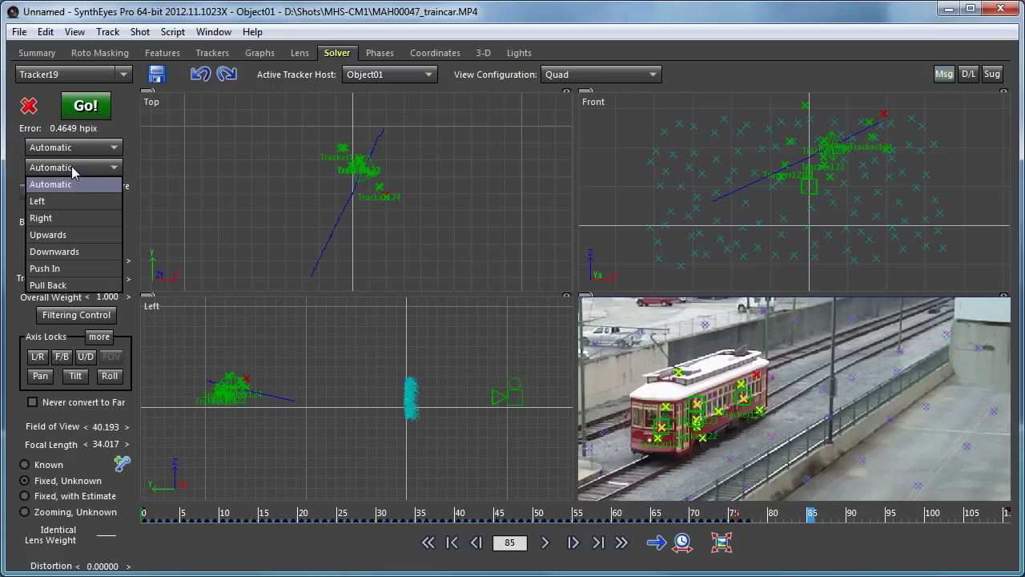
click(132, 173)
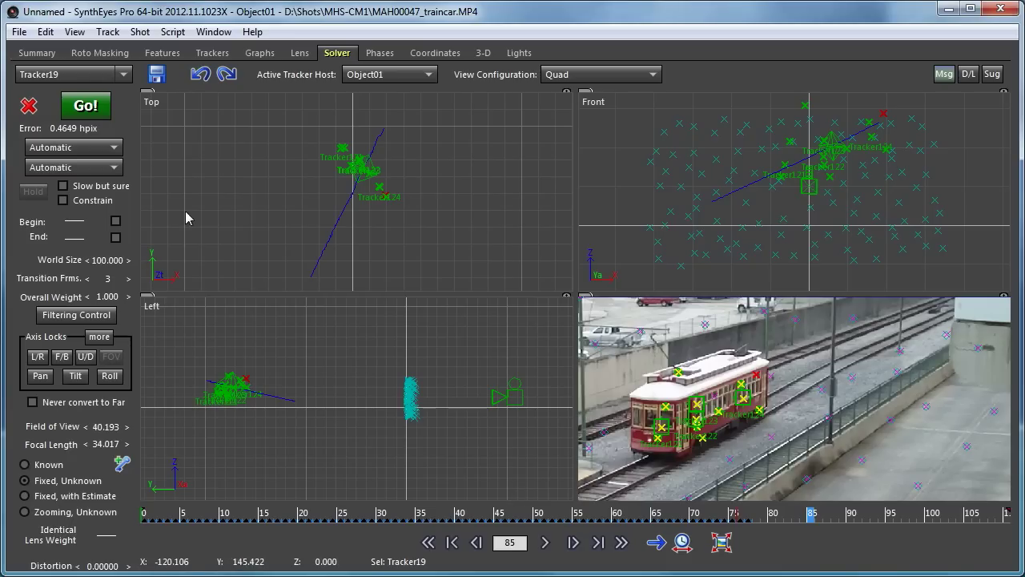
click(88, 168)
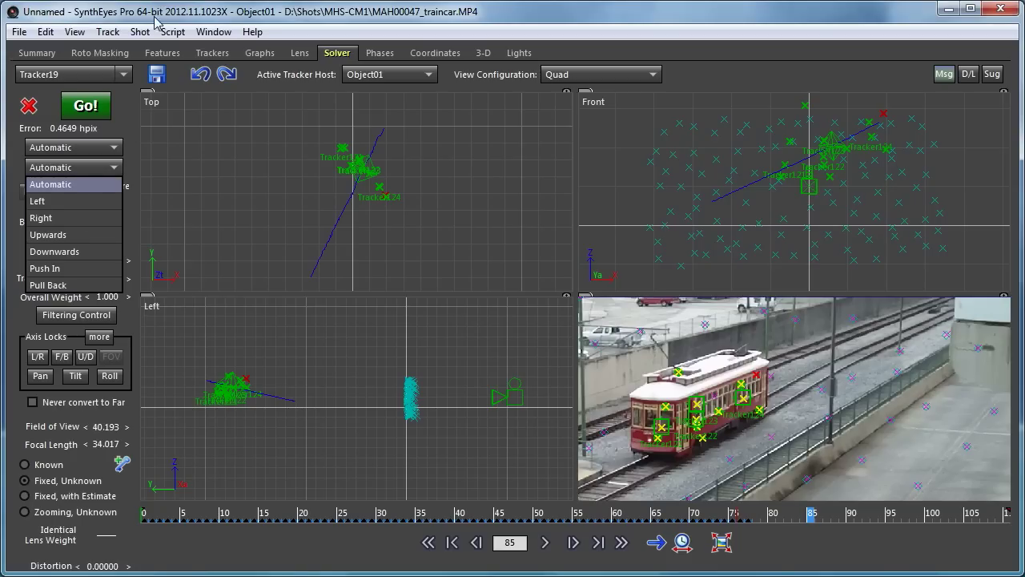
click(56, 201)
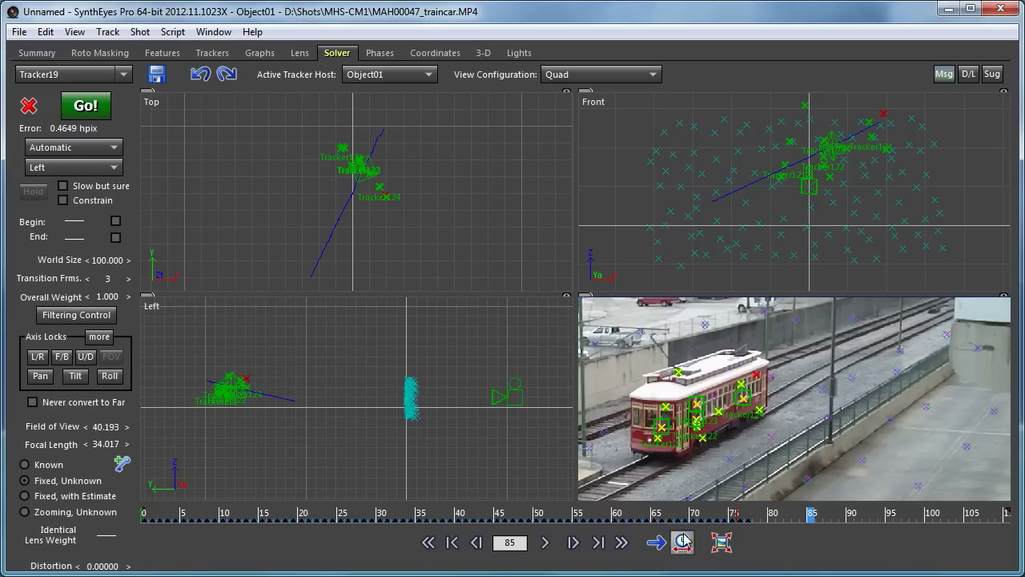
click(140, 512)
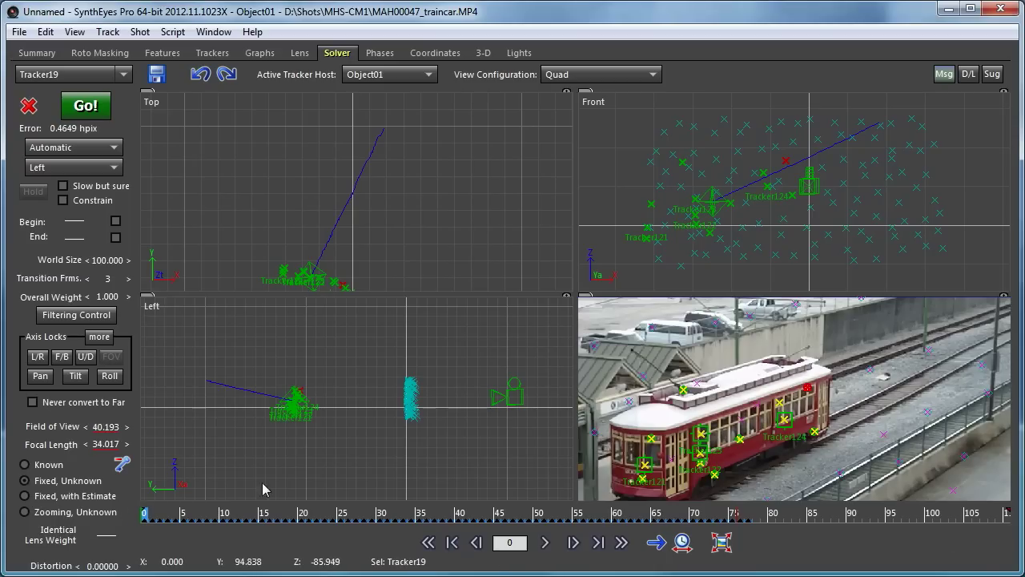
drag(159, 515, 1017, 513)
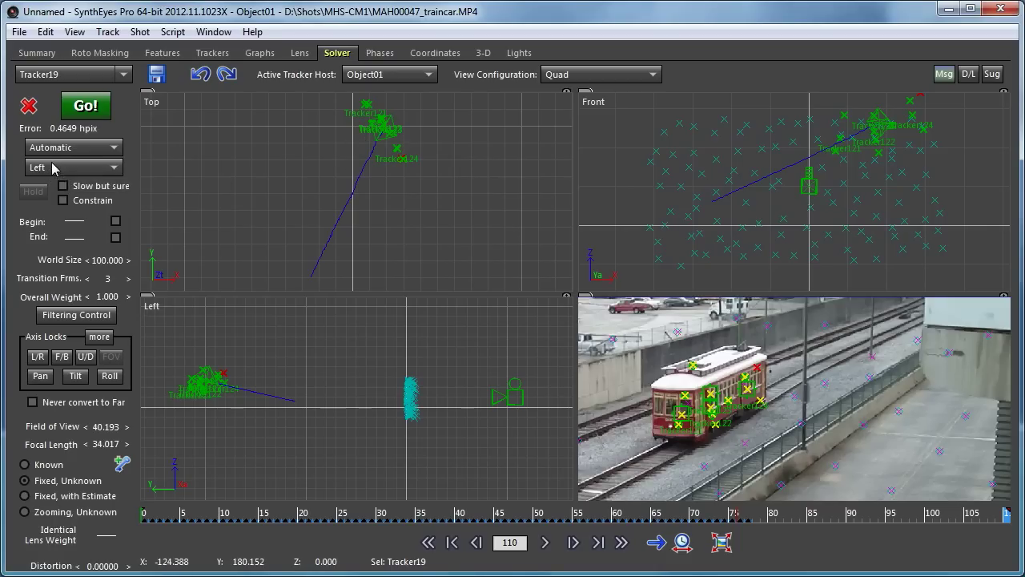
click(86, 105)
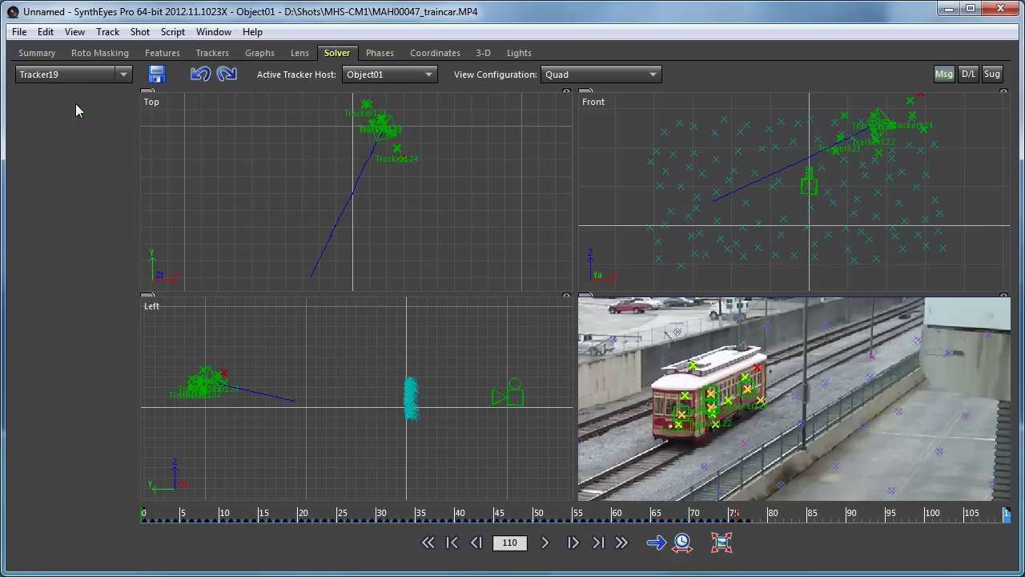
click(312, 290)
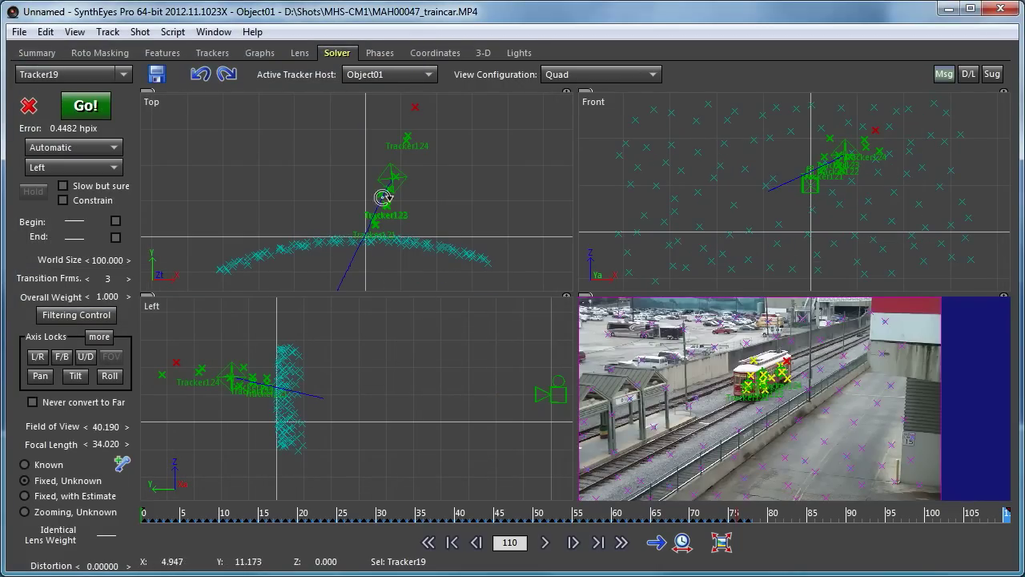
Select Tracker55 and re-solve the train car with a Right direction hint.
scroll(365, 261, down, 3)
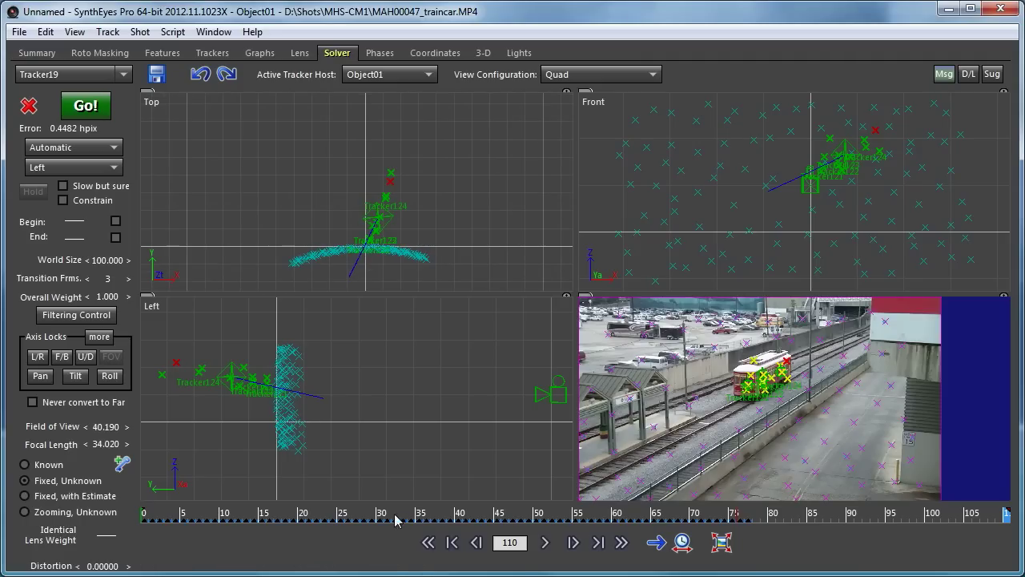
drag(369, 515, 474, 481)
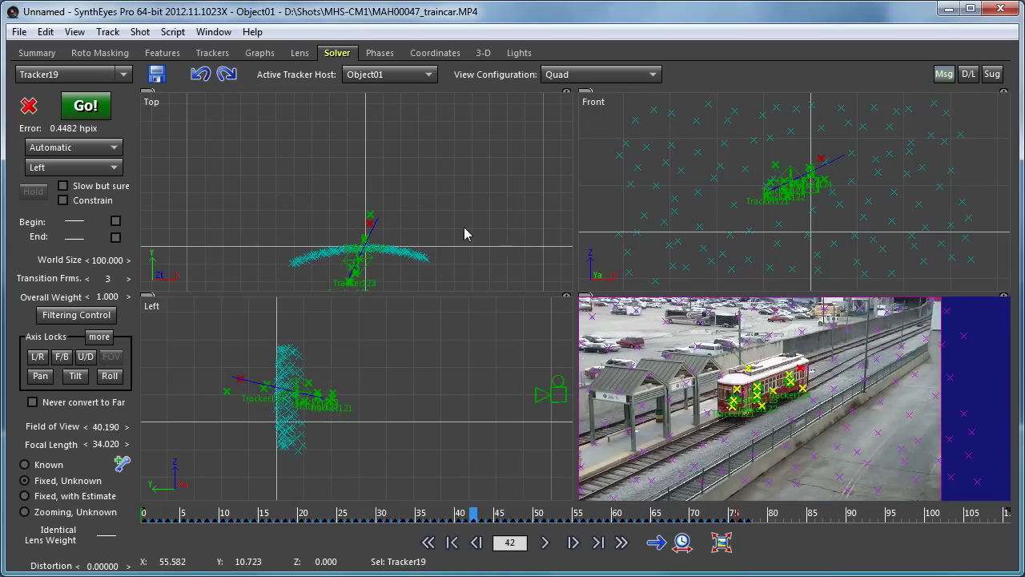
middle_drag(464, 227, 482, 160)
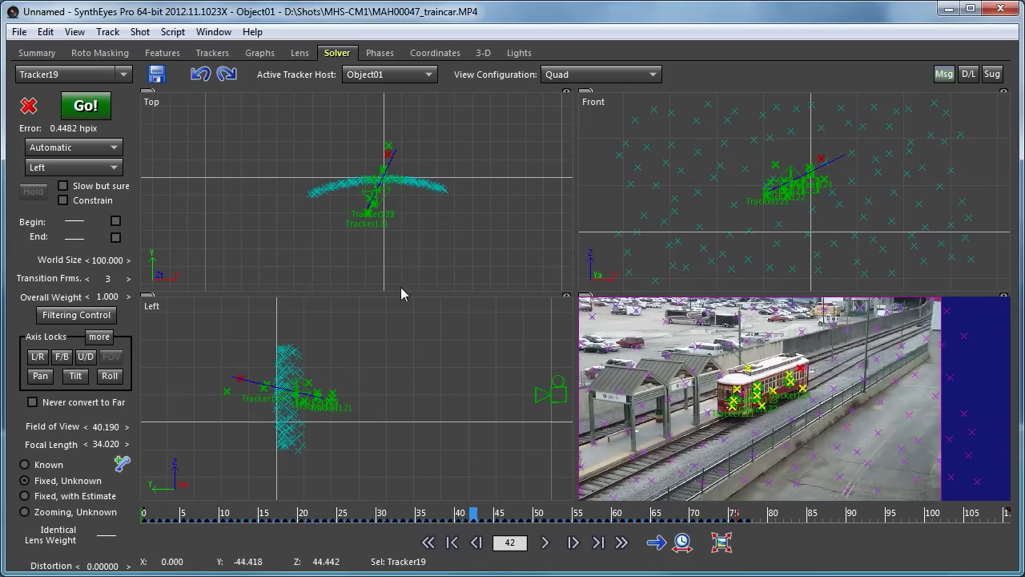
click(368, 210)
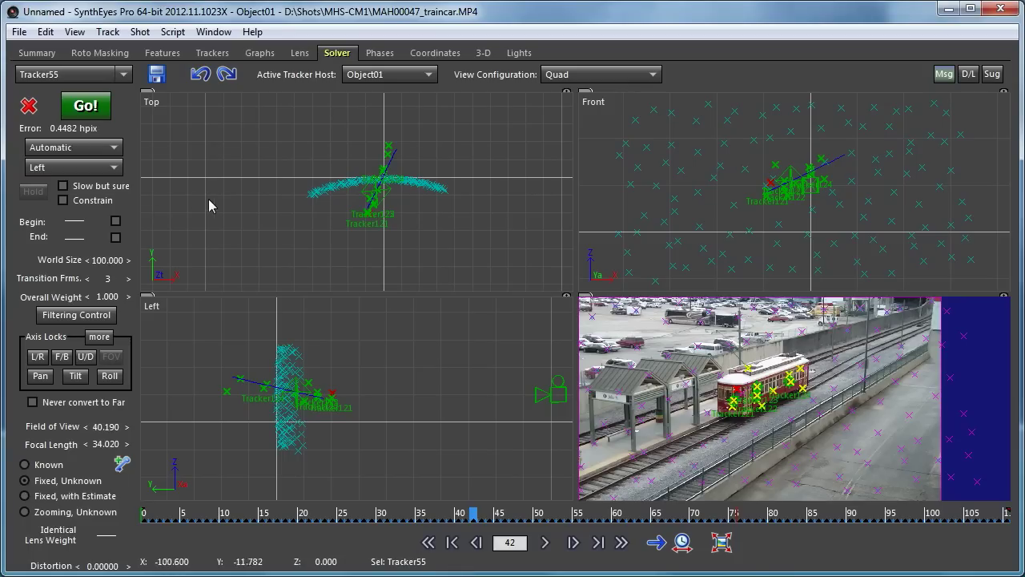
click(78, 164)
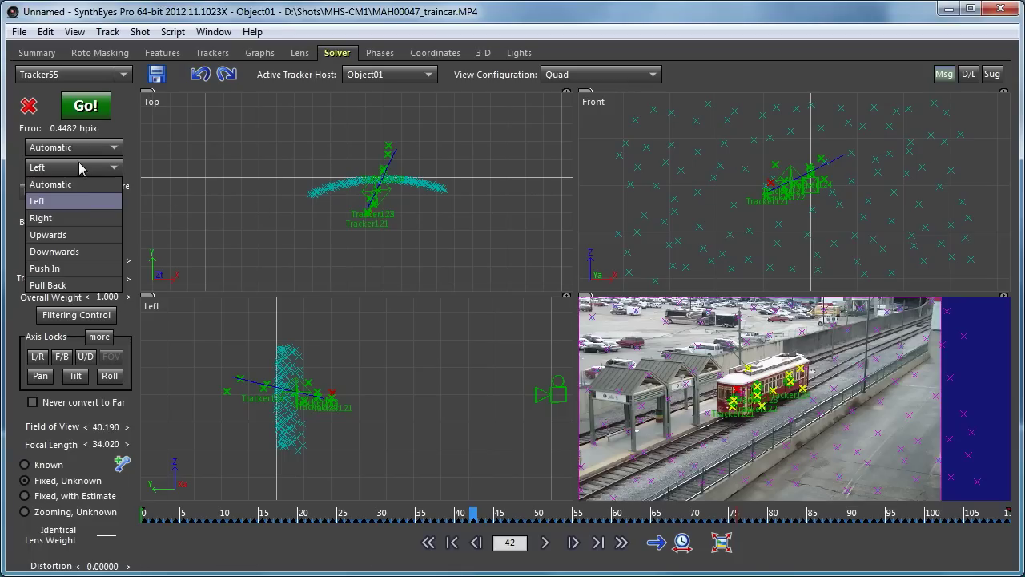
click(77, 217)
click(82, 111)
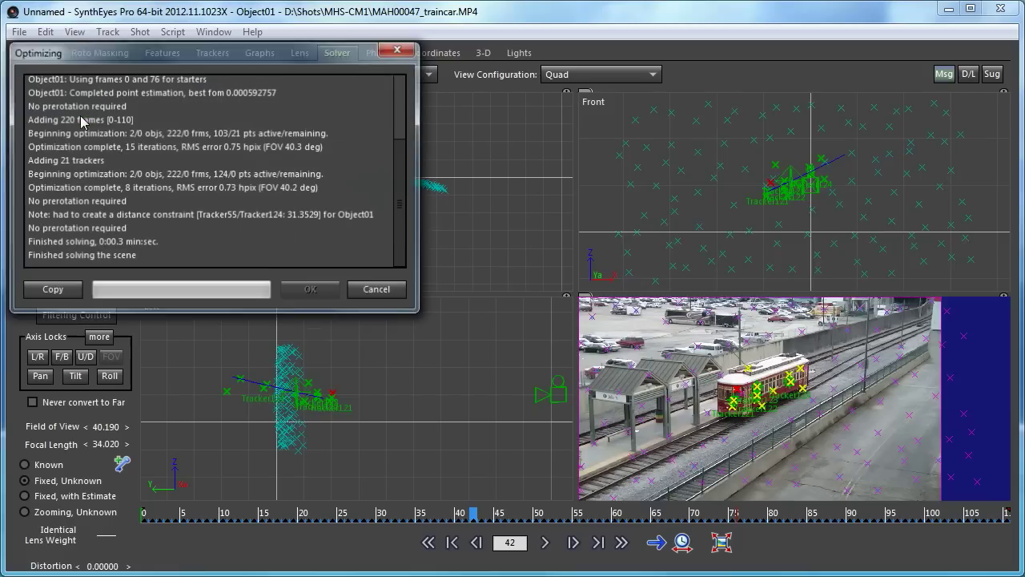
click(311, 289)
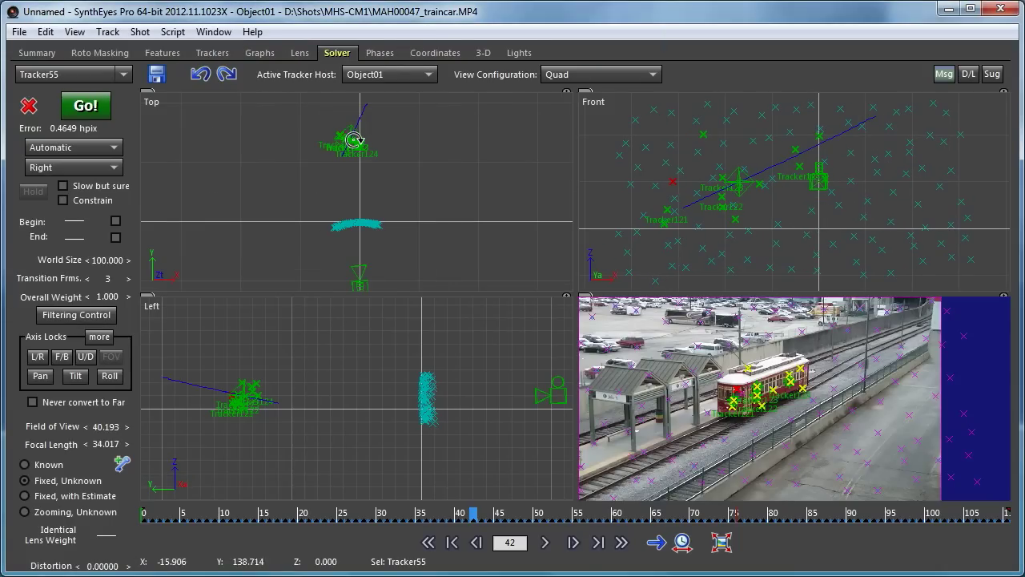
Switch the direction hint back to Left and re-solve, returning to 0.4482 hpix error.
scroll(353, 140, up, 4)
scroll(339, 203, up, 3)
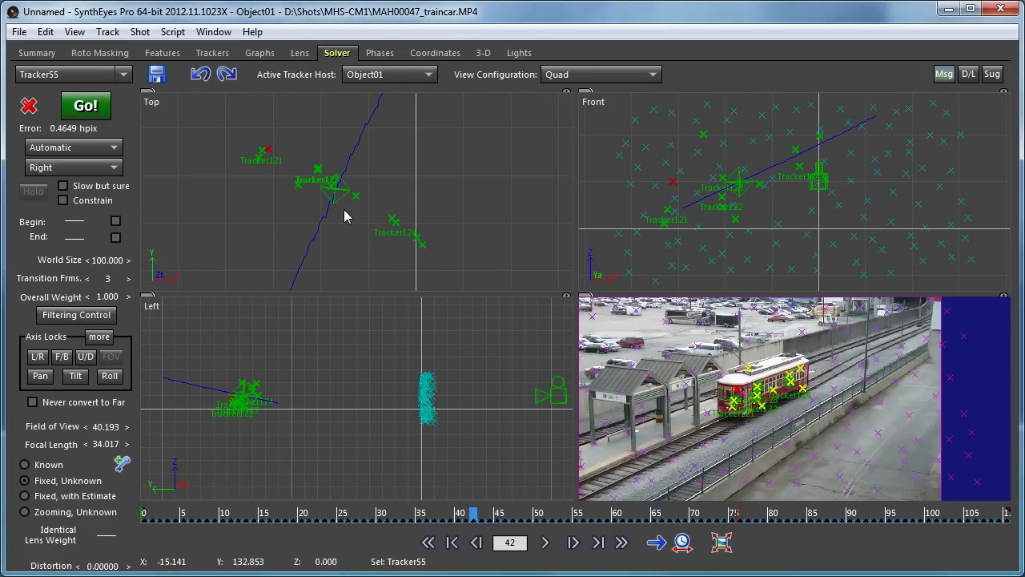
click(68, 167)
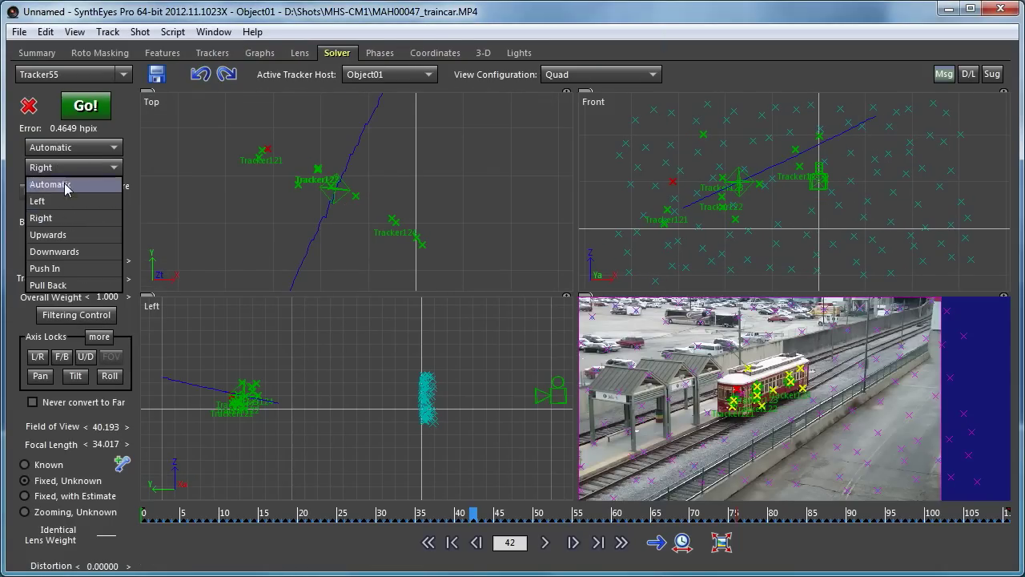
click(68, 201)
click(84, 112)
click(317, 291)
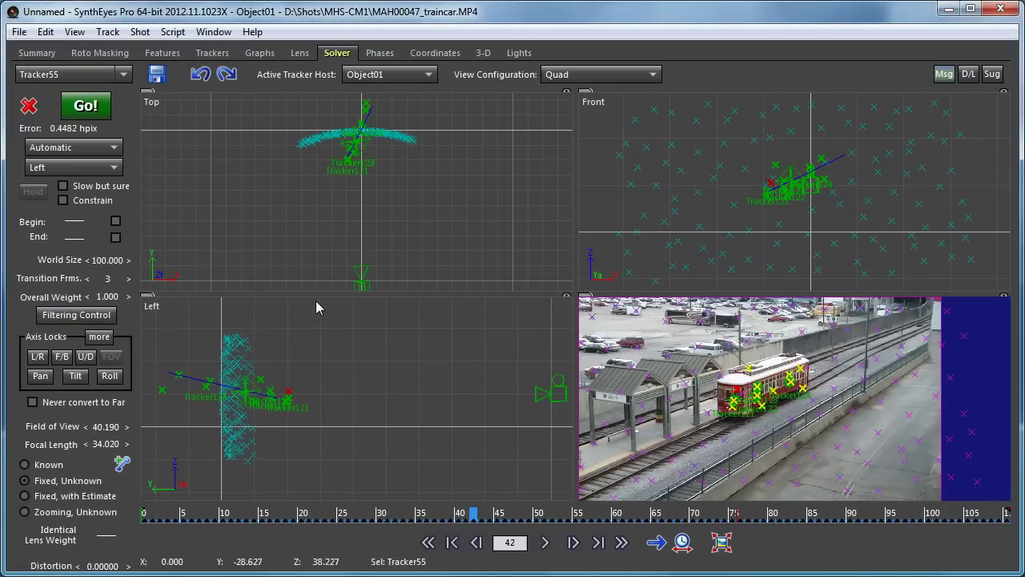
scroll(315, 300, down, 3)
scroll(343, 208, down, 2)
Enable manual seed frames with Begin 2 and End 22, keeping the Left direction hint.
middle_drag(343, 208, 334, 248)
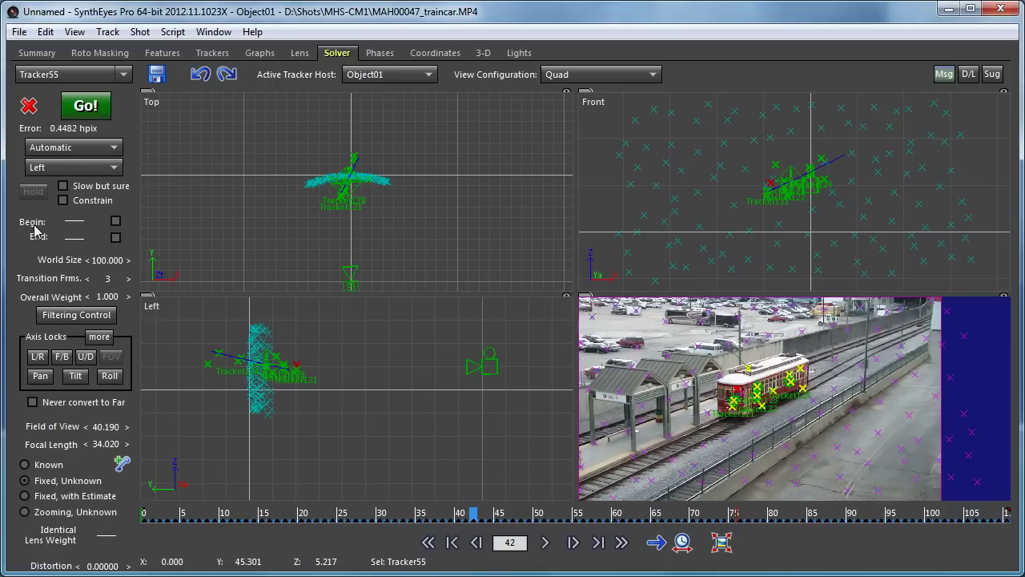
click(116, 222)
click(115, 237)
click(83, 226)
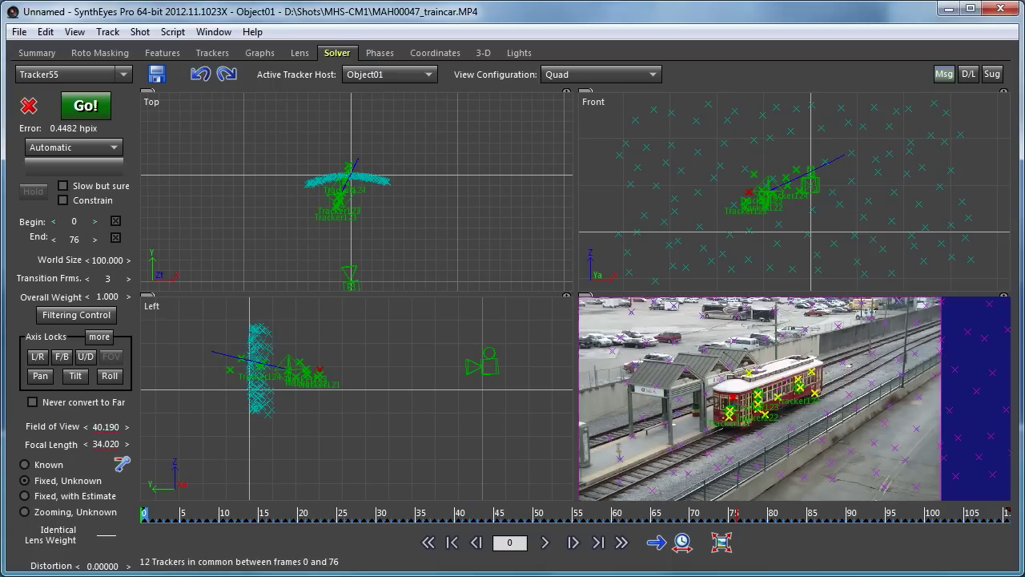
click(94, 221)
click(95, 221)
drag(72, 239, 59, 239)
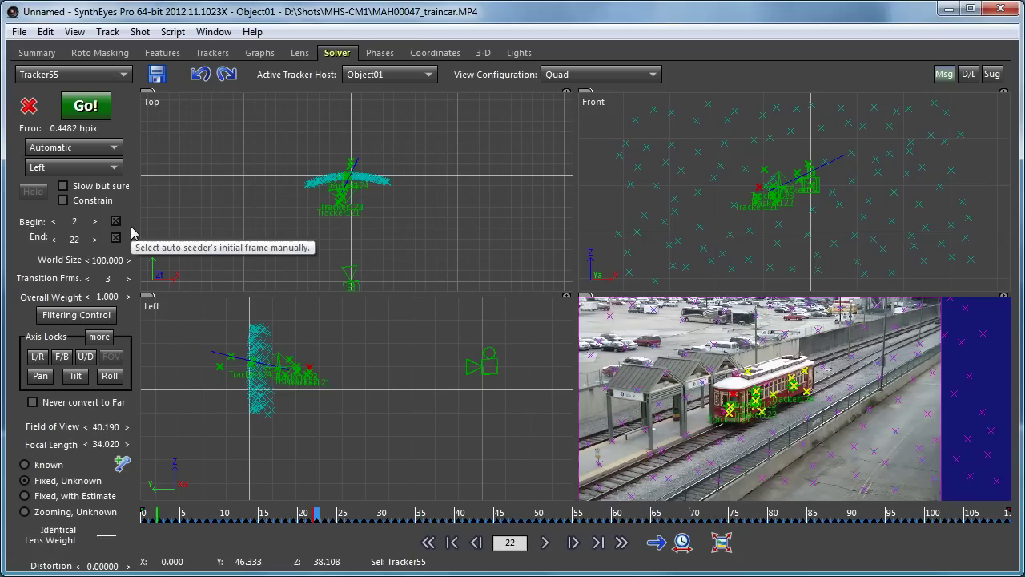
click(103, 170)
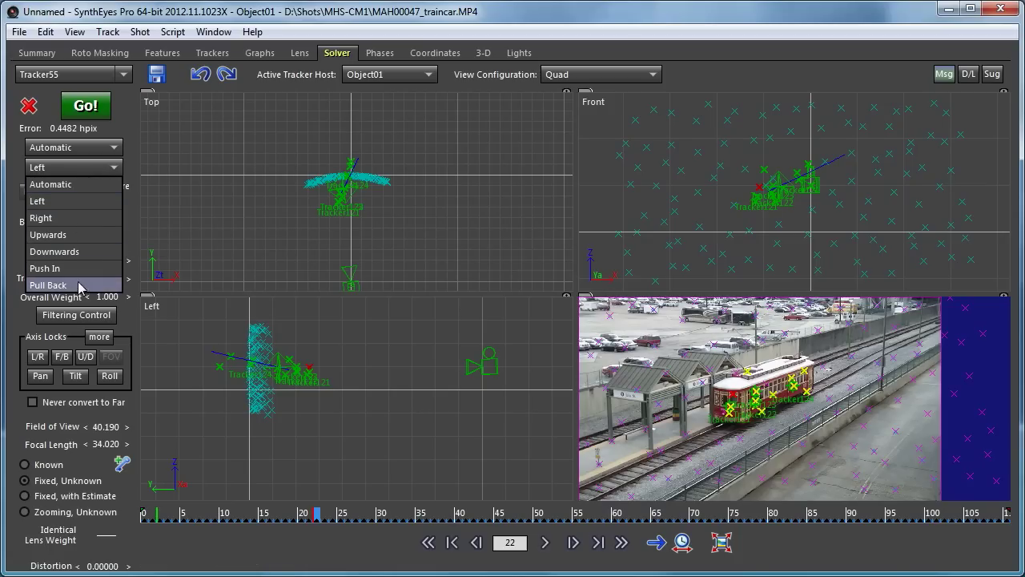
click(205, 172)
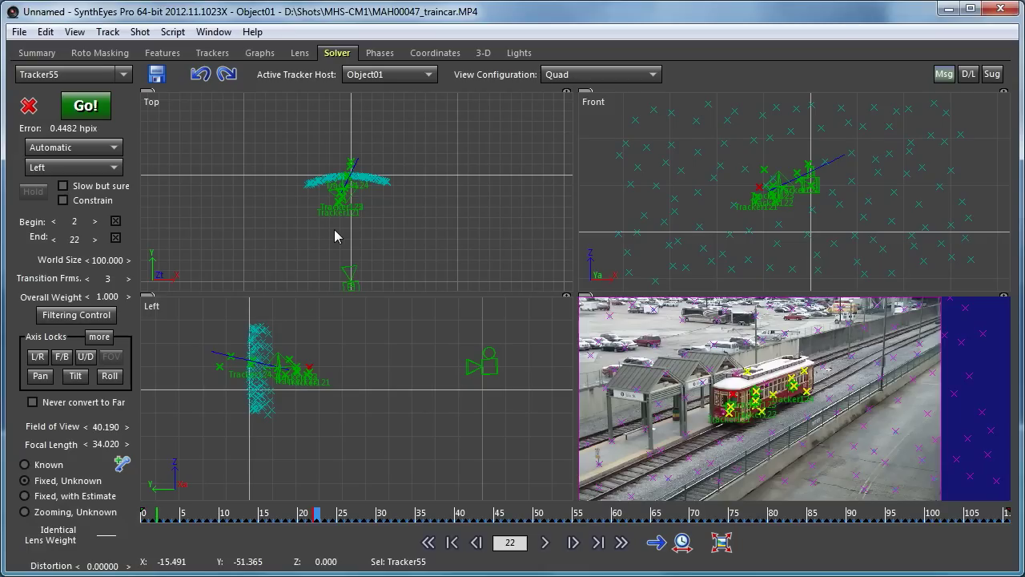
drag(162, 516, 1008, 516)
click(481, 517)
middle_drag(352, 222, 356, 184)
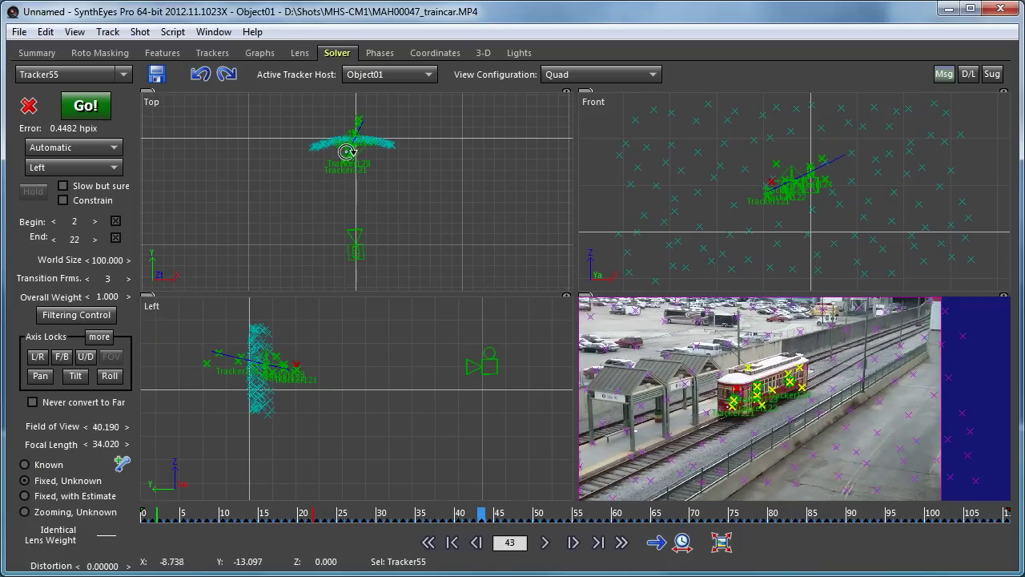
scroll(350, 155, up, 5)
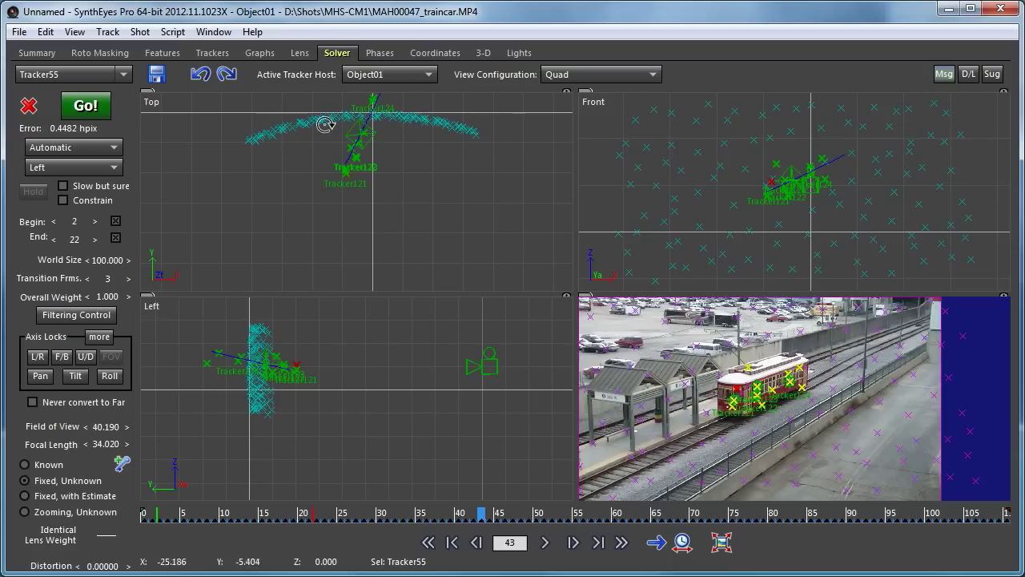
scroll(342, 199, down, 2)
scroll(343, 199, down, 2)
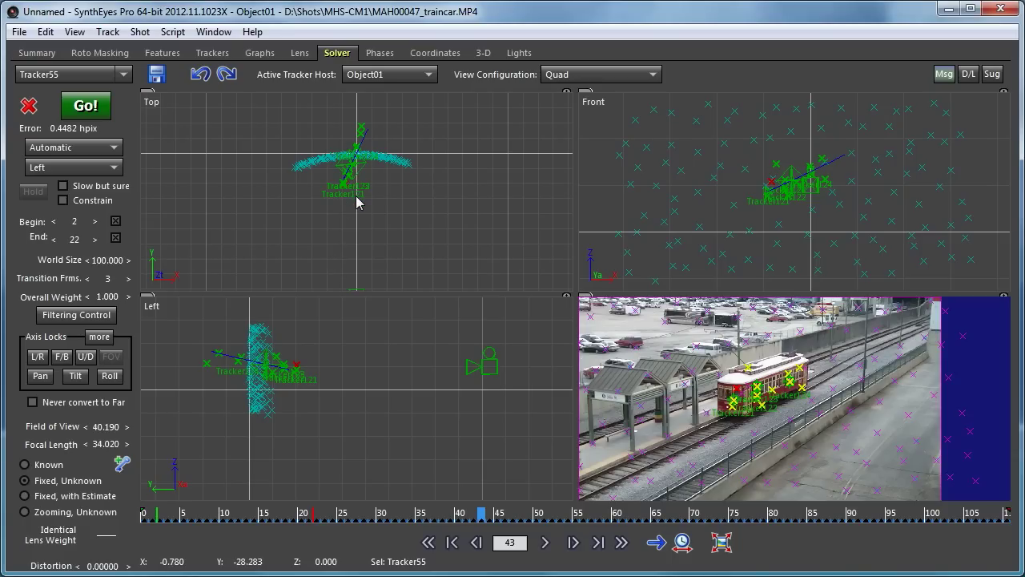
Check the Lens settings, play a few frames, then show the 3-D panel in Quad layout.
click(296, 53)
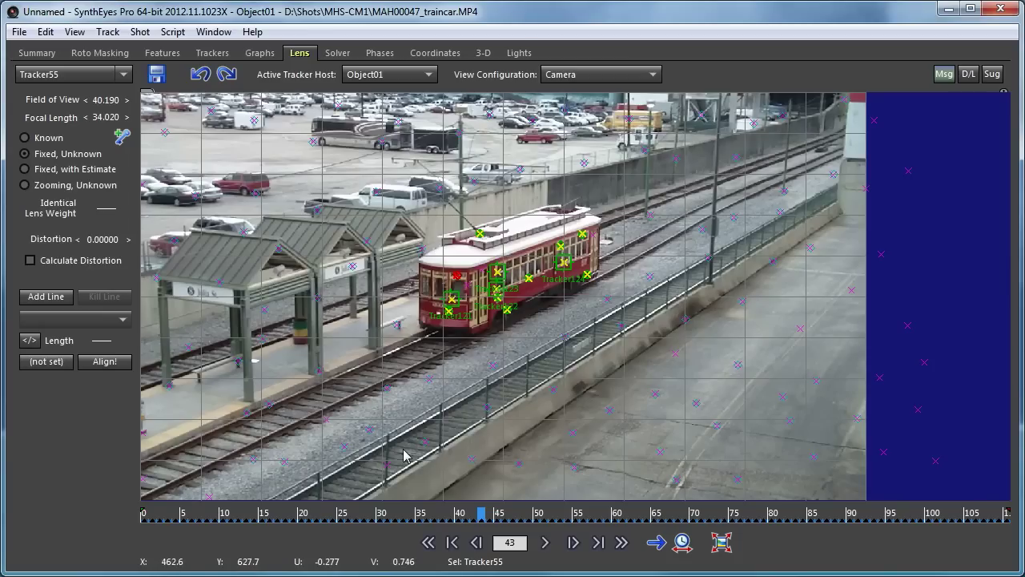
click(539, 543)
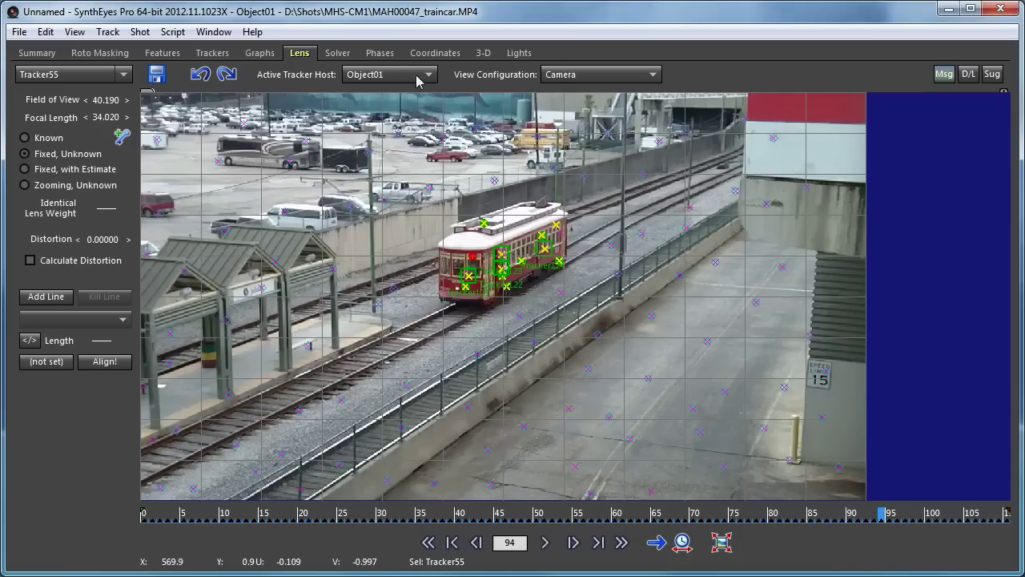
click(573, 77)
click(569, 112)
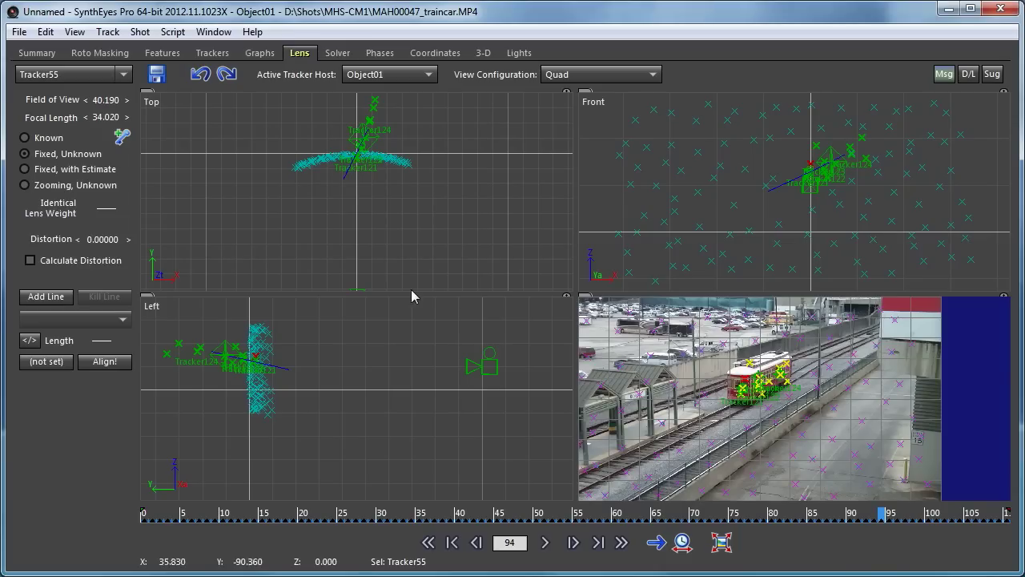
scroll(368, 230, down, 2)
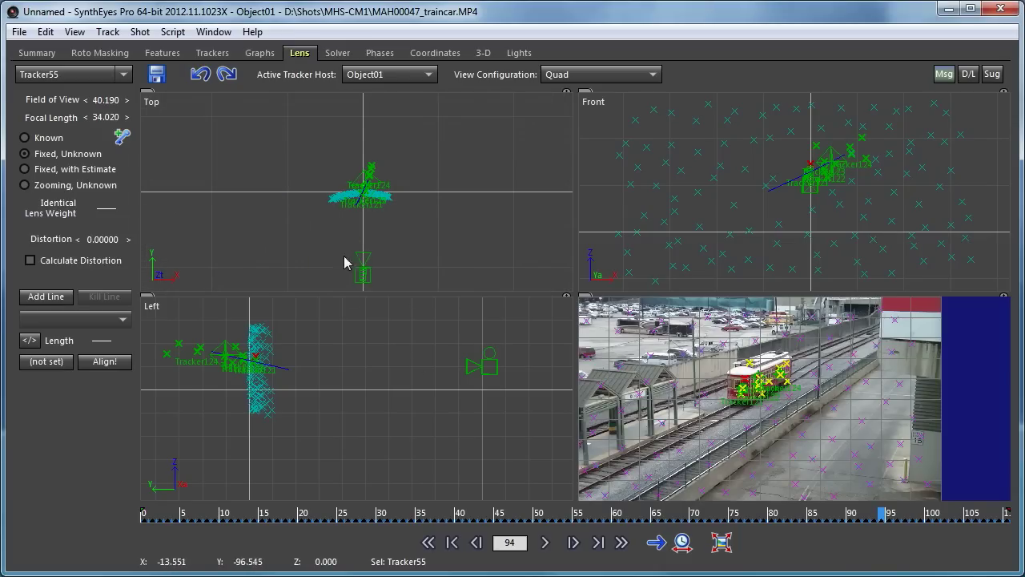
click(484, 52)
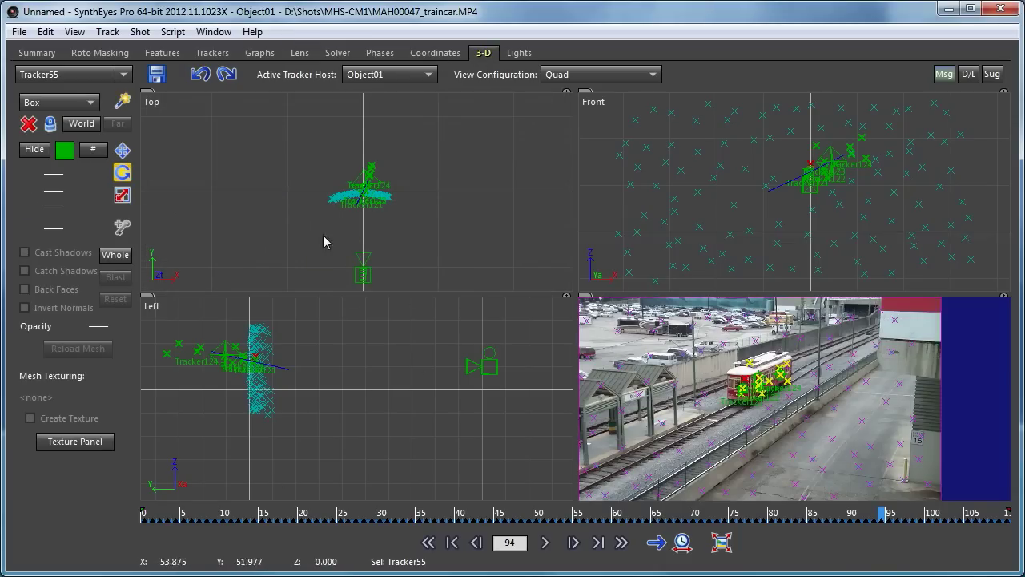
With Camera01 as active host and Whole on, shift and rotate the path, checking frames 11 and 28.
click(354, 279)
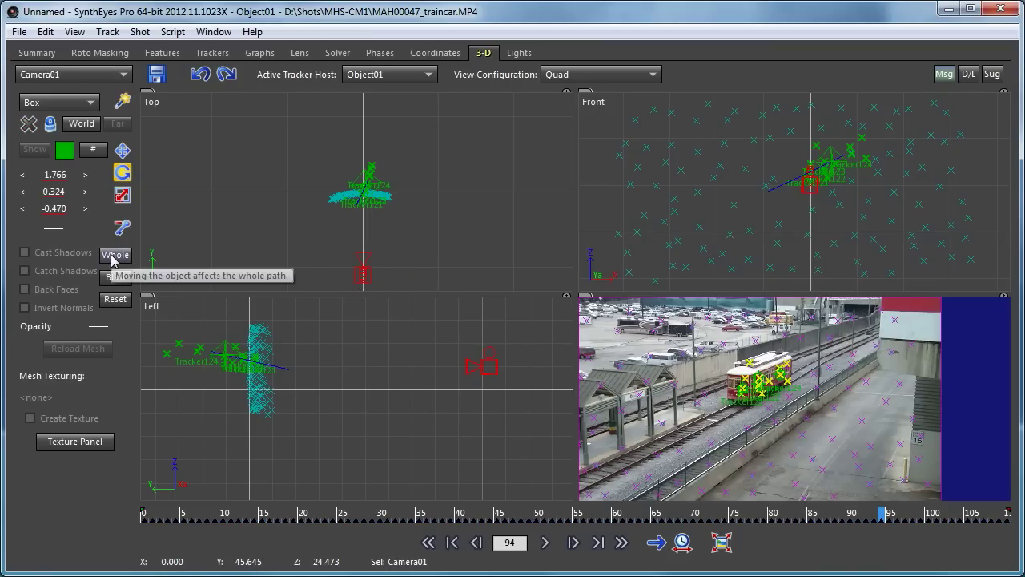
click(353, 76)
click(357, 93)
click(115, 254)
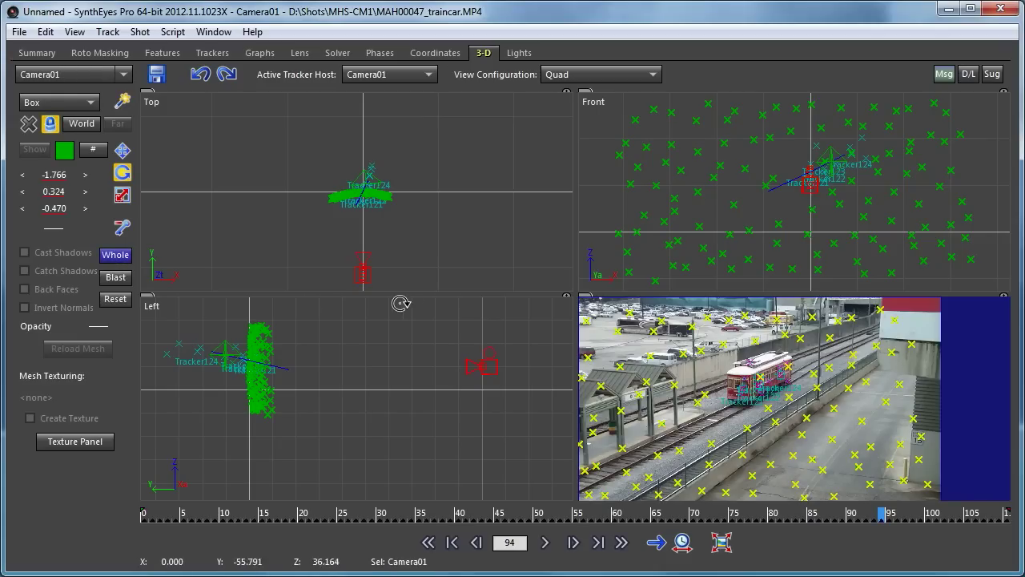
drag(485, 360, 480, 336)
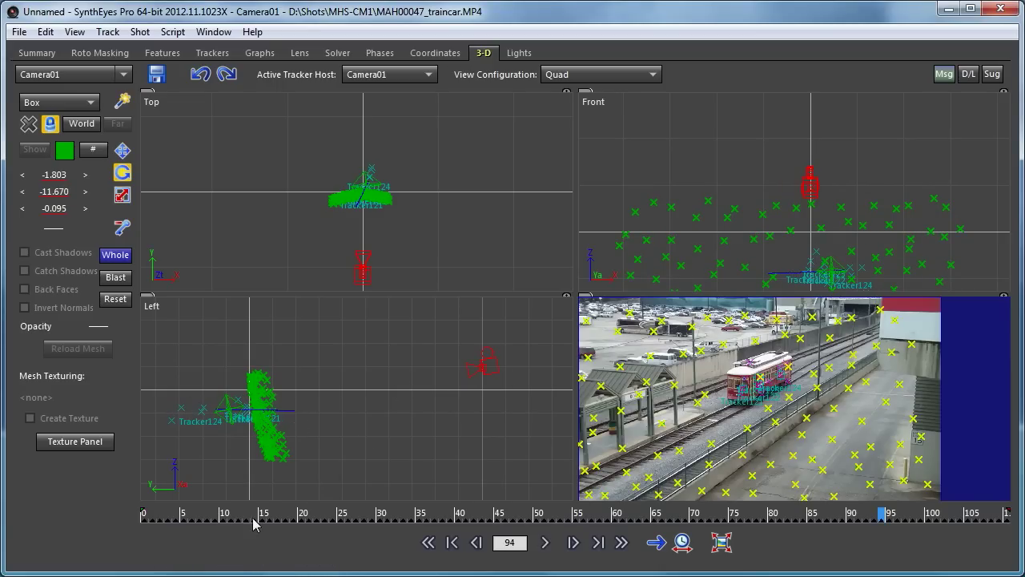
click(231, 519)
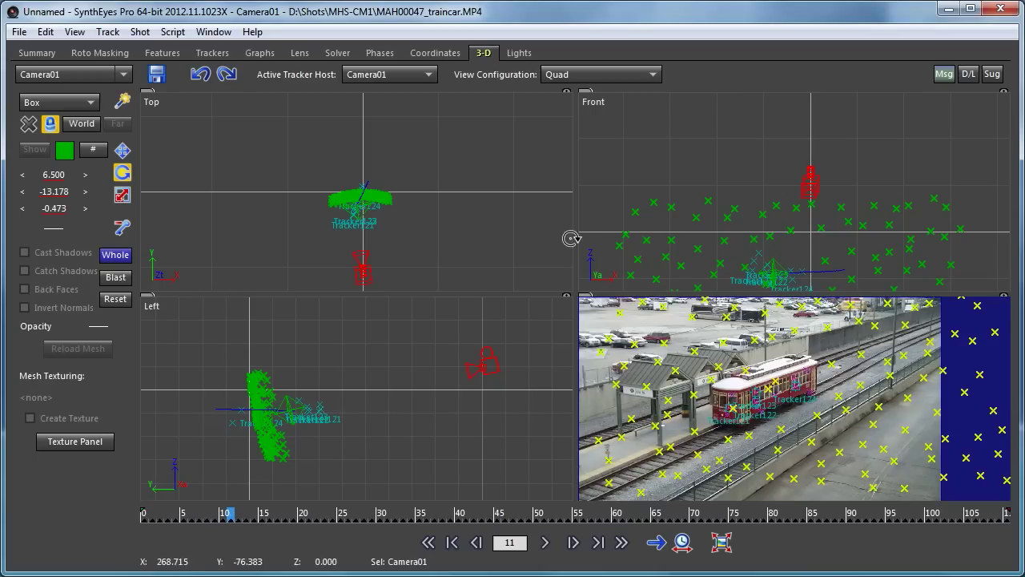
drag(359, 264, 360, 226)
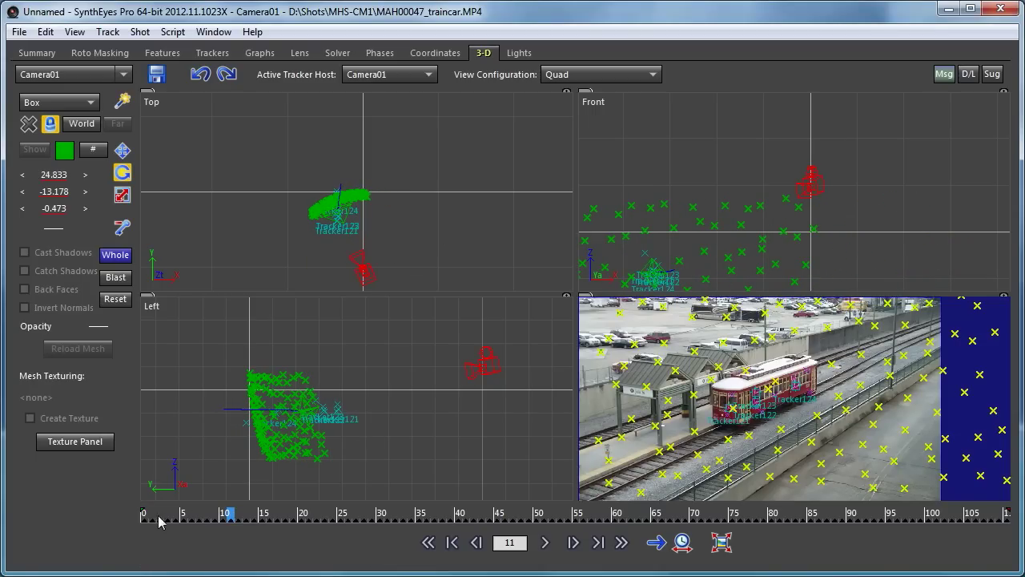
click(364, 519)
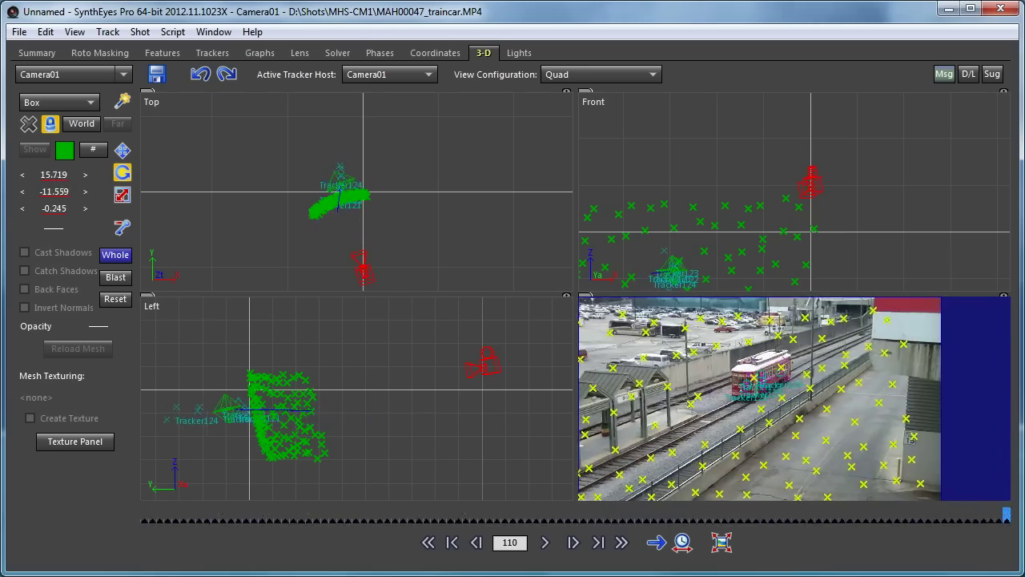
Check the path through frame 110, then make Object01 the active tracker host in the Solver panel.
click(873, 519)
drag(873, 519, 1007, 519)
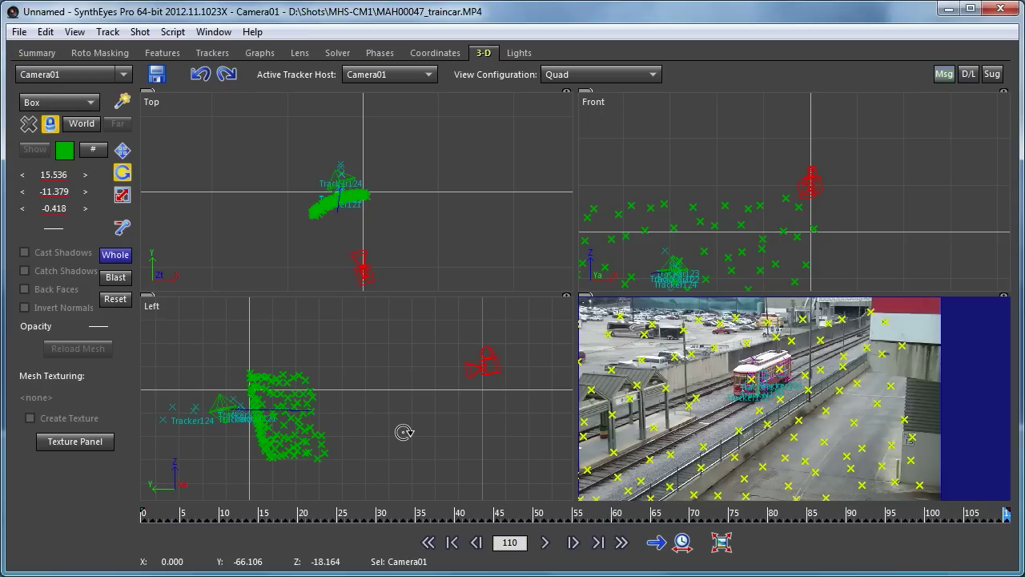
click(343, 53)
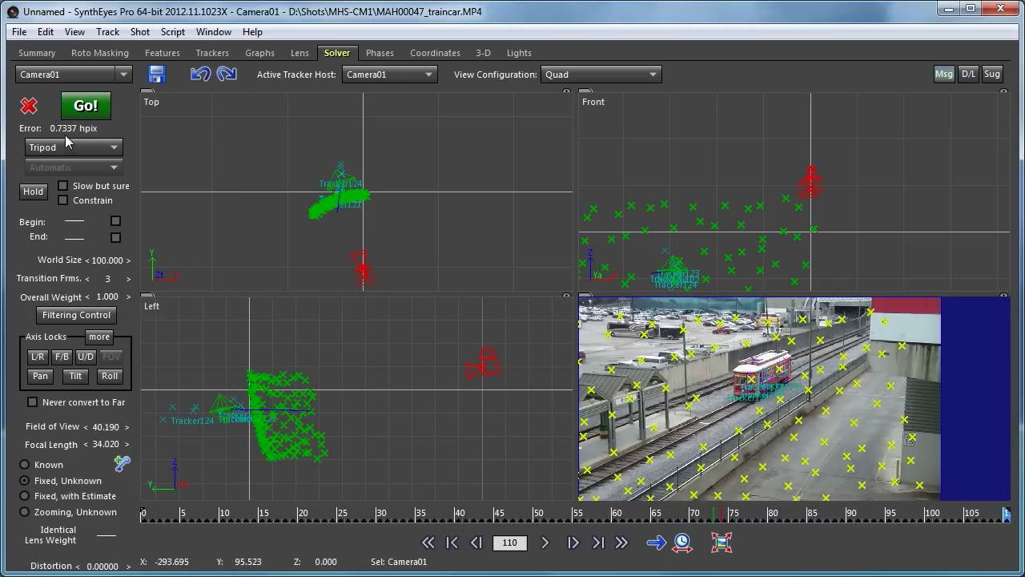
click(367, 74)
click(367, 104)
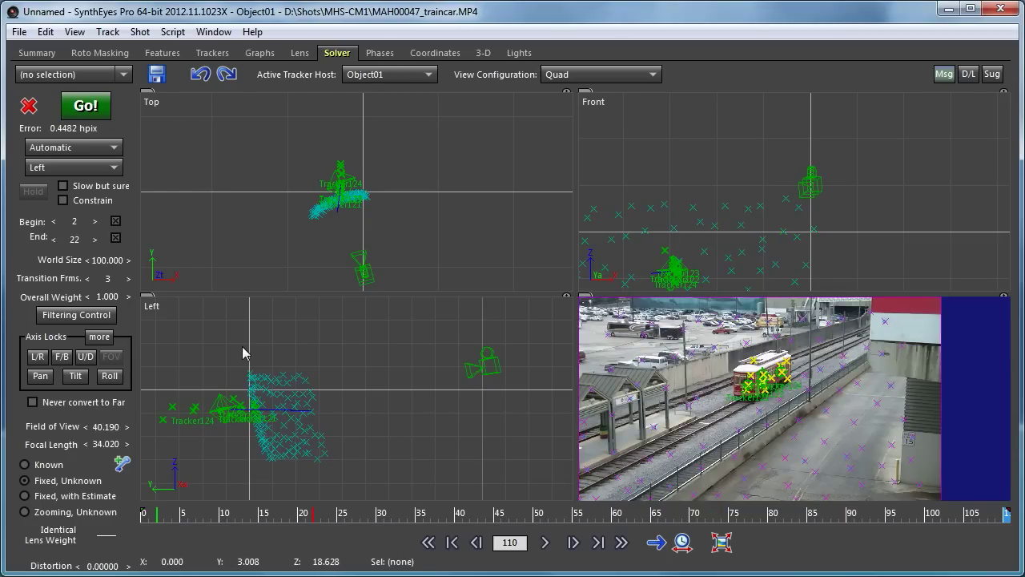